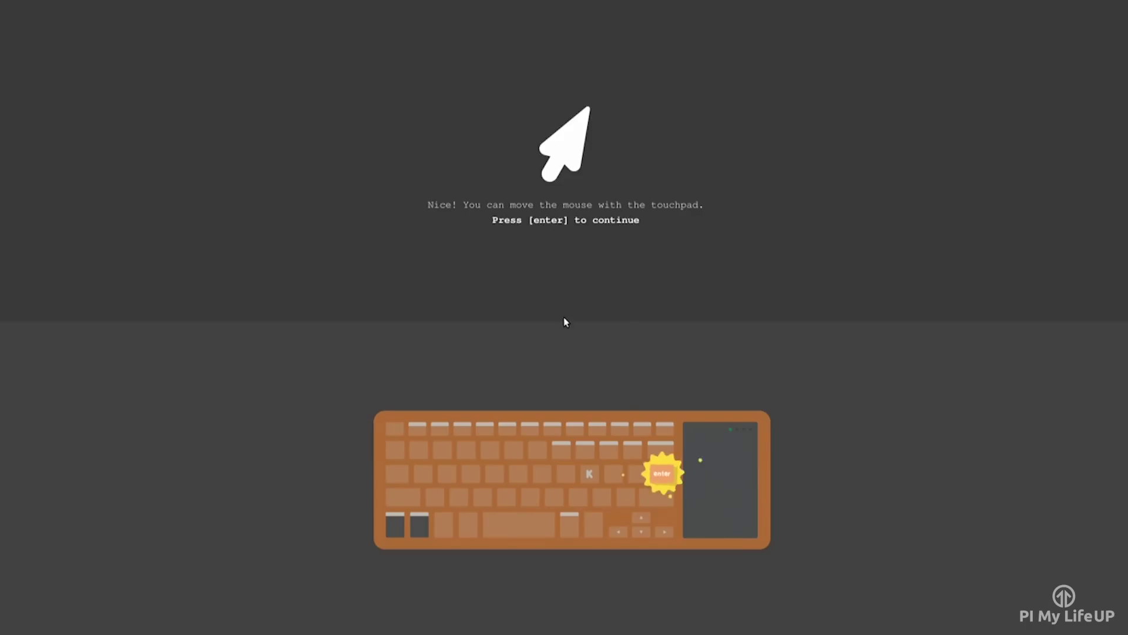
Flip the Judoka upright, drop him onto the orange circle, and finish setup at the desktop
{"action": "key", "text": "Return"}
{"action": "left_click", "coordinate": [617, 167]}
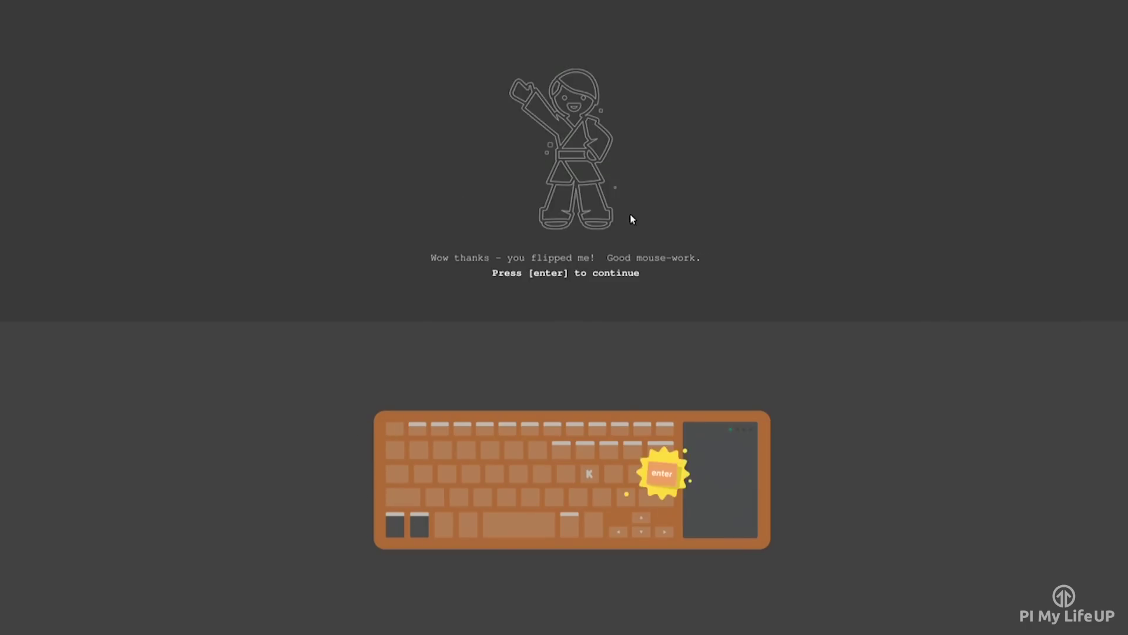
{"action": "key", "text": "Return"}
{"action": "left_click_drag", "start_coordinate": [271, 141], "coordinate": [840, 136]}
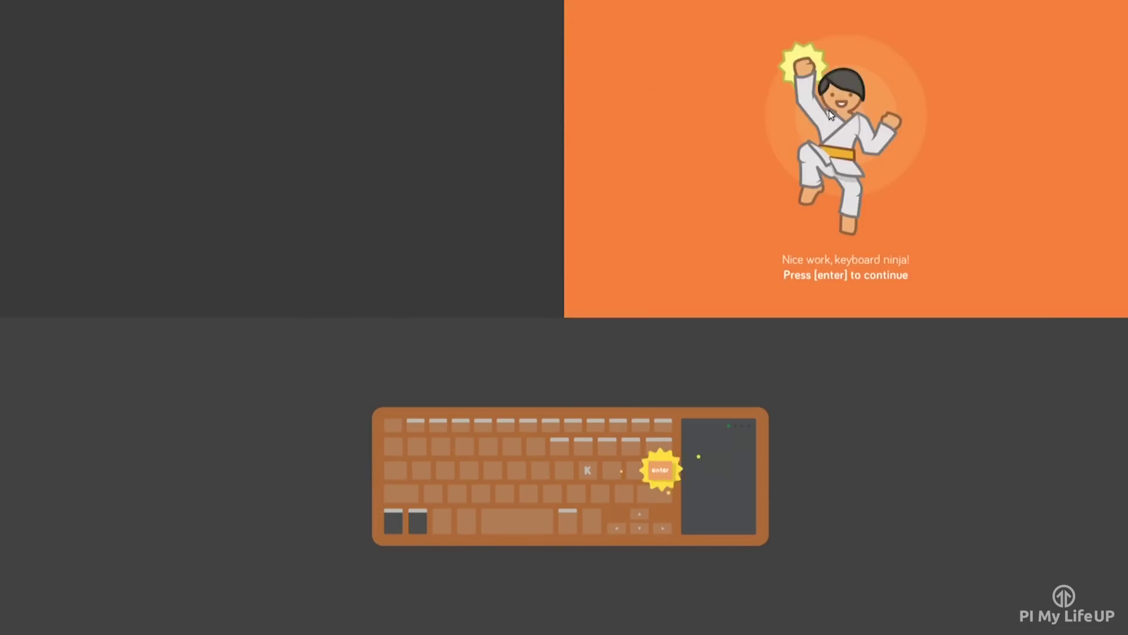
{"action": "key", "text": "Return"}
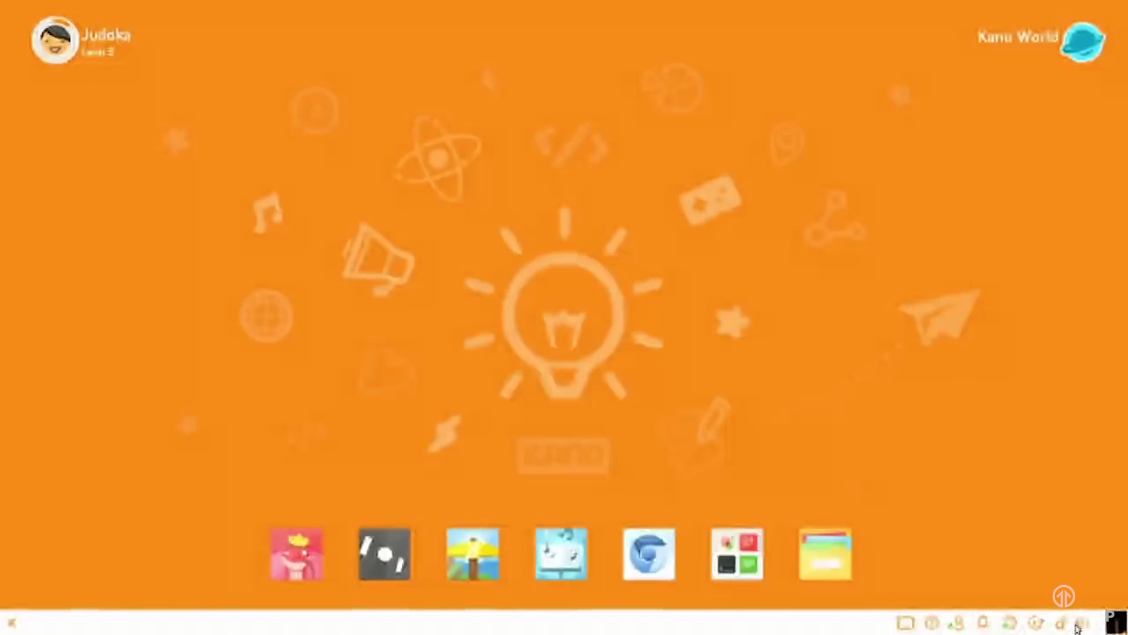
Dismiss the 'Kano OS was updated' notice and launch Make Minecraft from the desktop
{"action": "key", "text": "space"}
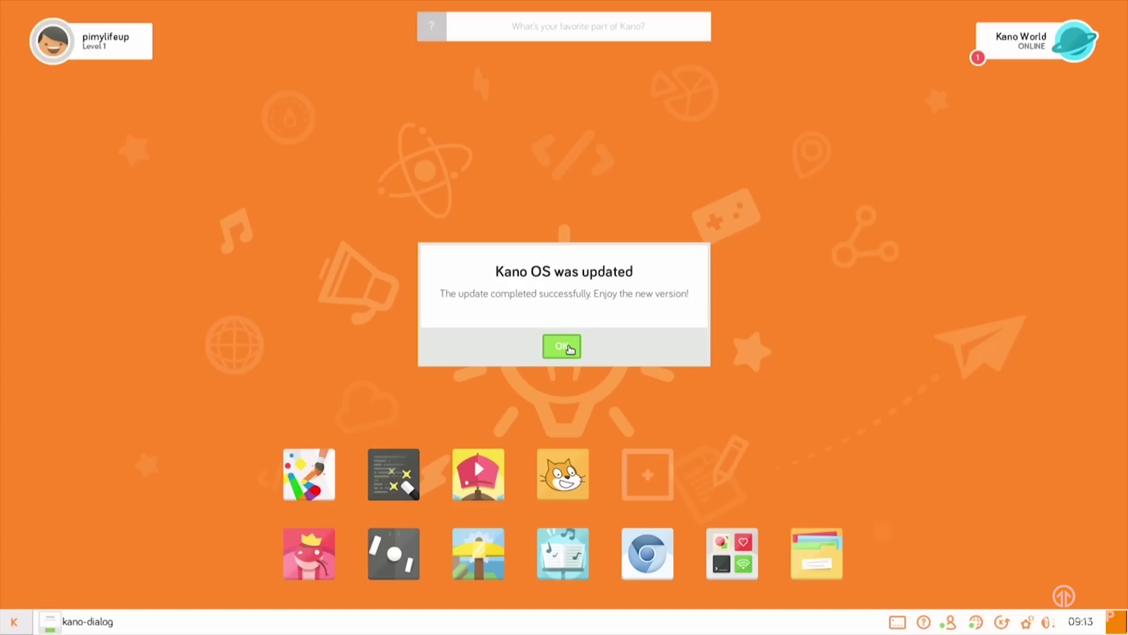
{"action": "left_click", "coordinate": [567, 348]}
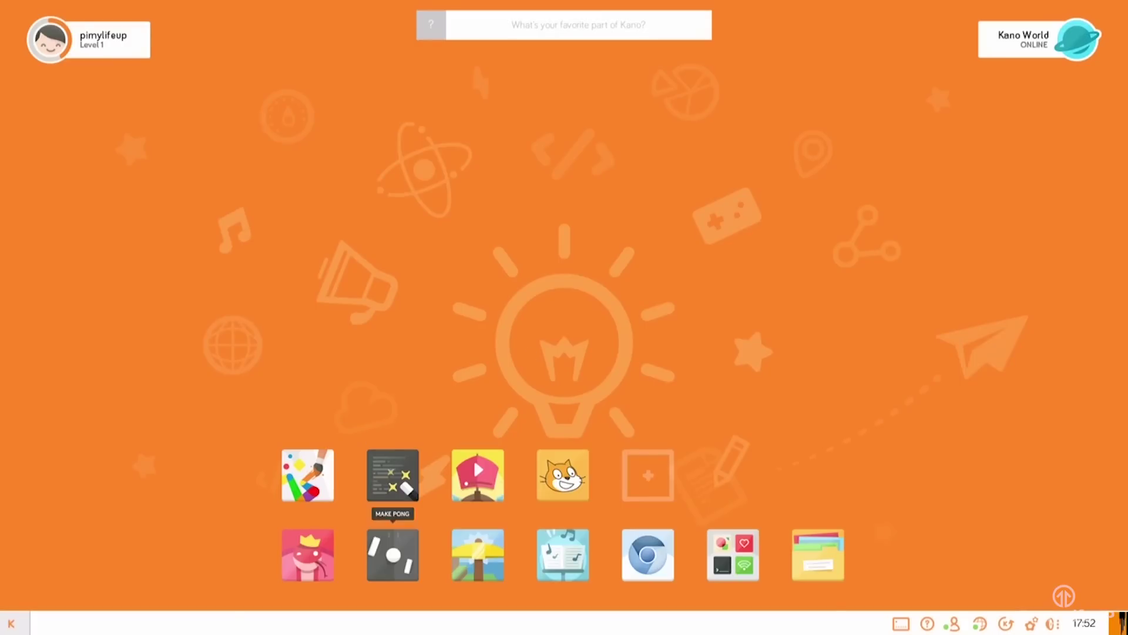
{"action": "left_click", "coordinate": [478, 557]}
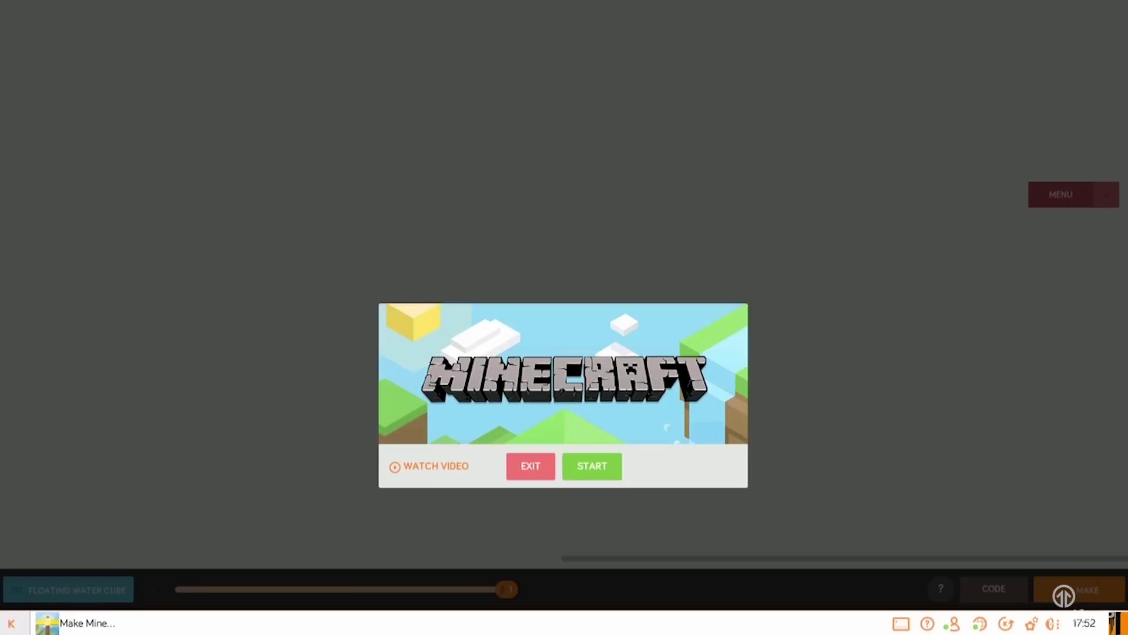
Start the level 3 Floating Water Cube challenge and add a Set blocks block
{"action": "left_click", "coordinate": [593, 468]}
{"action": "left_click", "coordinate": [461, 331]}
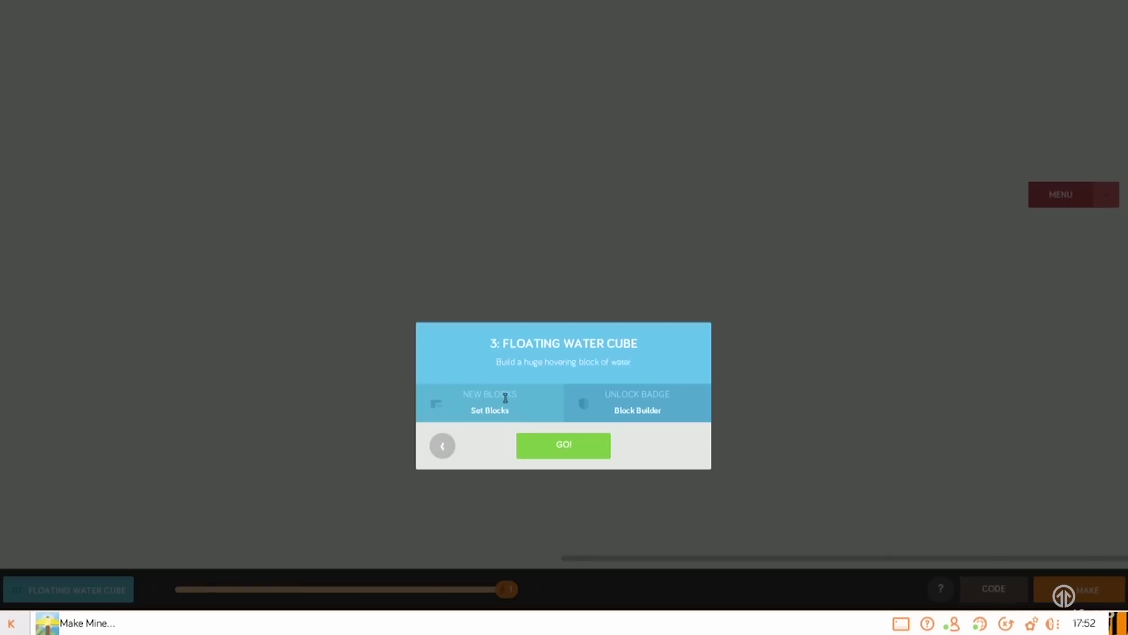
{"action": "left_click", "coordinate": [537, 441]}
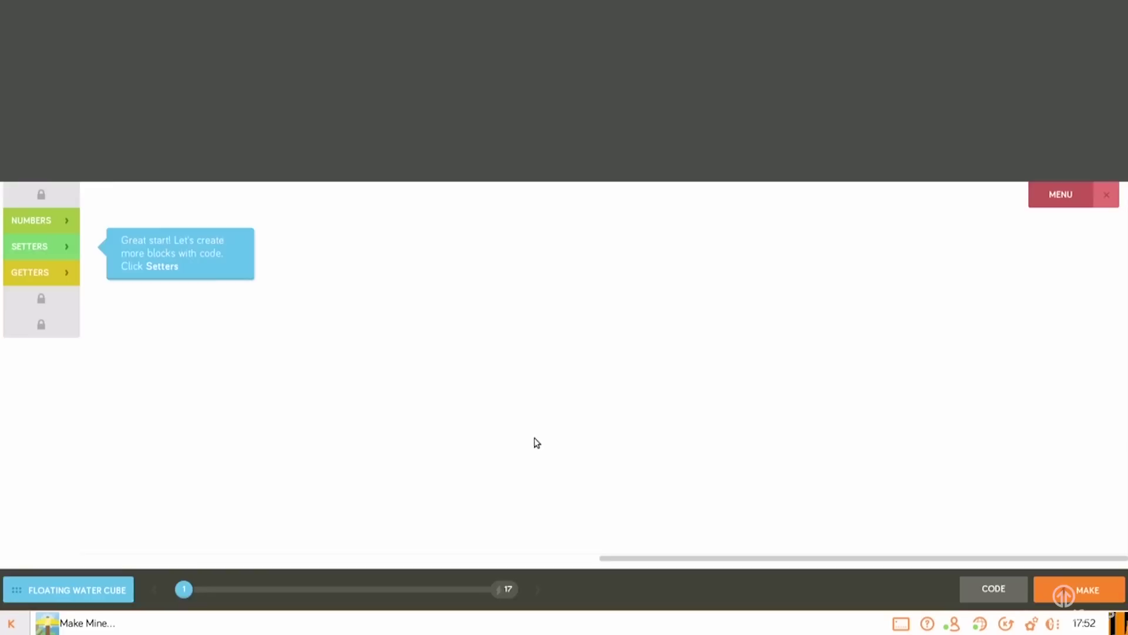
{"action": "left_click", "coordinate": [59, 246]}
{"action": "left_click", "coordinate": [100, 281]}
Attach x-y-z blocks setting Position y to 15 and Size to 15, 15, 15
{"action": "left_click", "coordinate": [32, 220]}
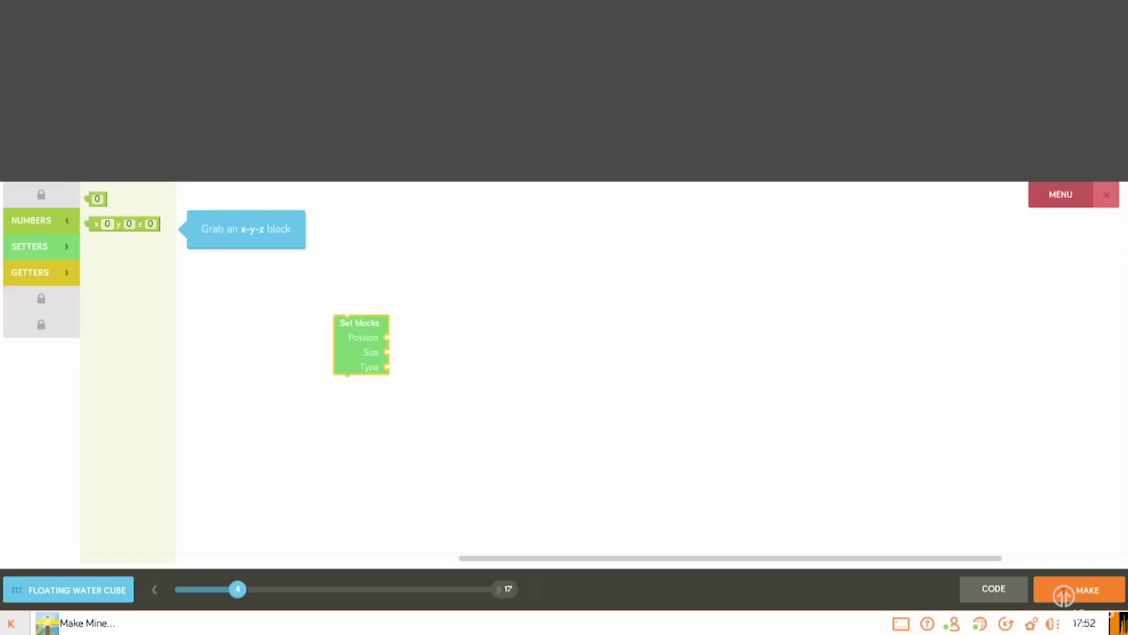
{"action": "left_click_drag", "start_coordinate": [118, 223], "coordinate": [427, 341]}
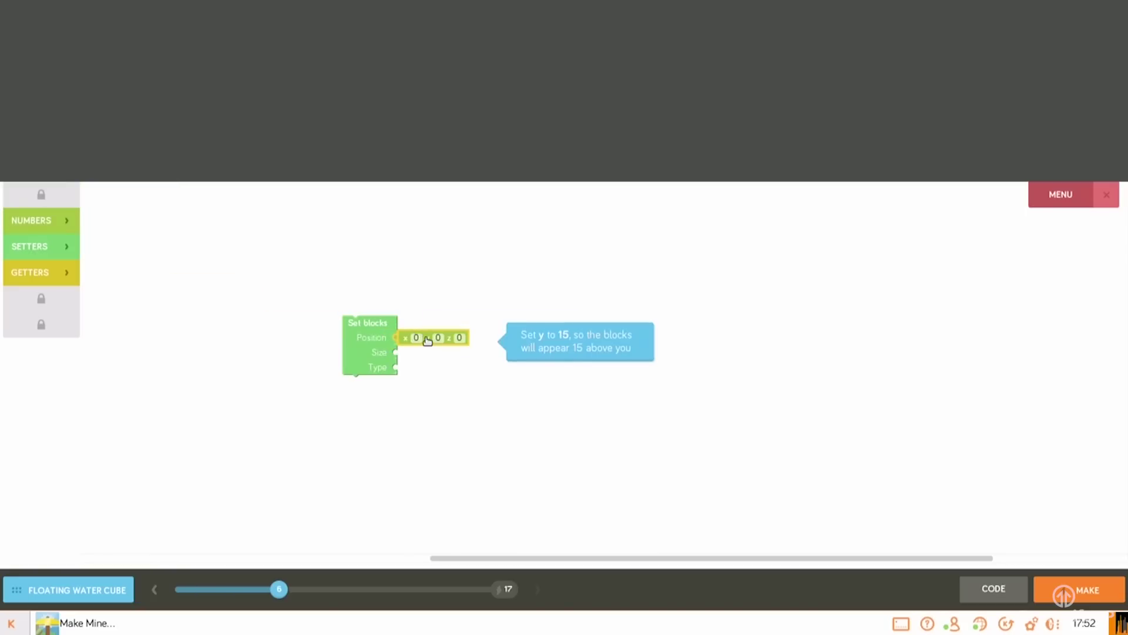
{"action": "type", "text": "15"}
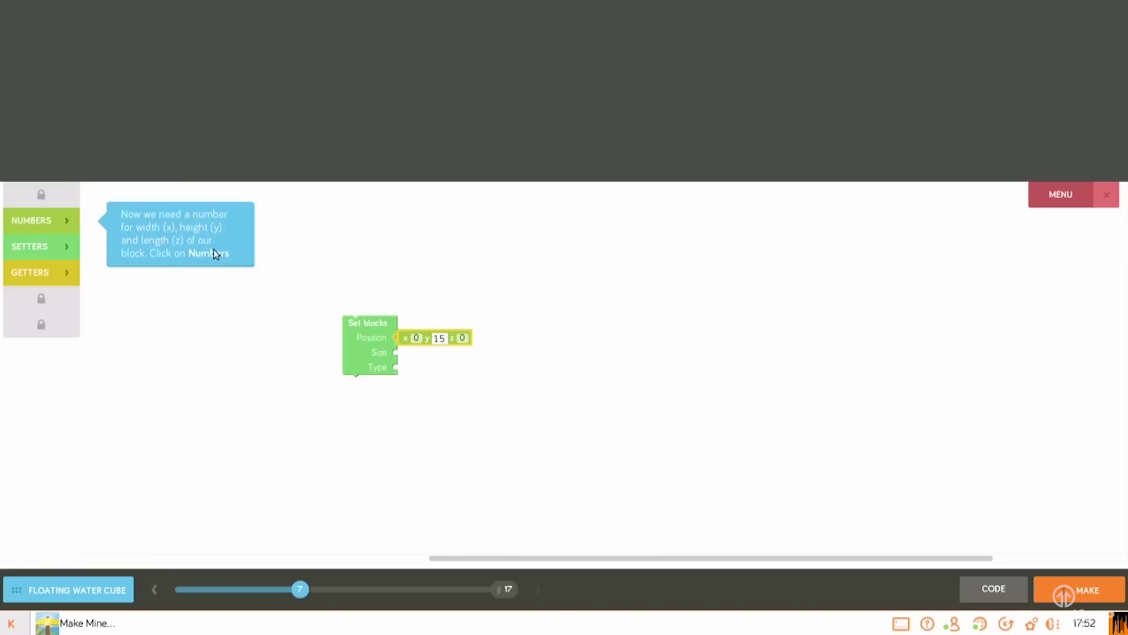
{"action": "left_click", "coordinate": [64, 219]}
{"action": "left_click_drag", "start_coordinate": [107, 224], "coordinate": [422, 353]}
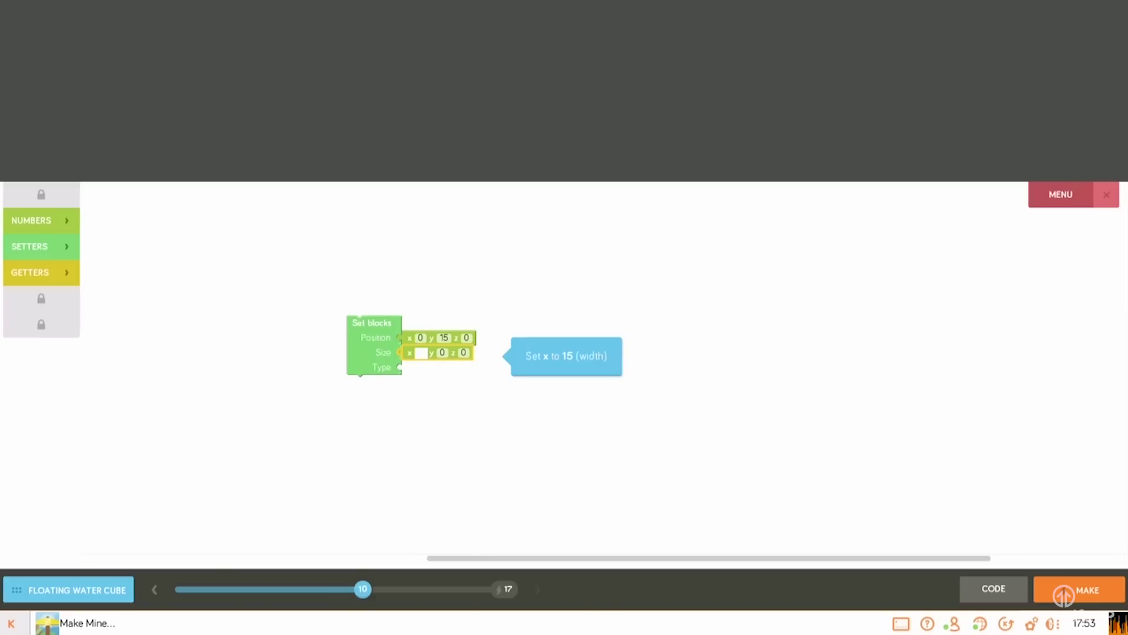
{"action": "type", "text": "1515"}
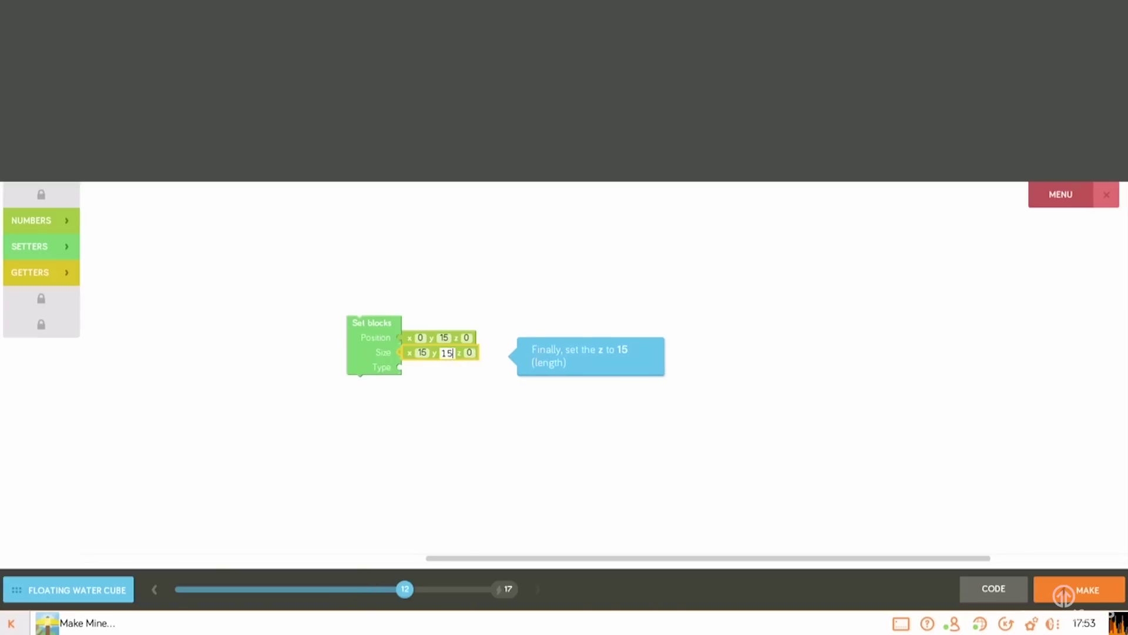
{"action": "left_click", "coordinate": [468, 353]}
{"action": "key", "text": "BackSpace"}
{"action": "type", "text": "15"}
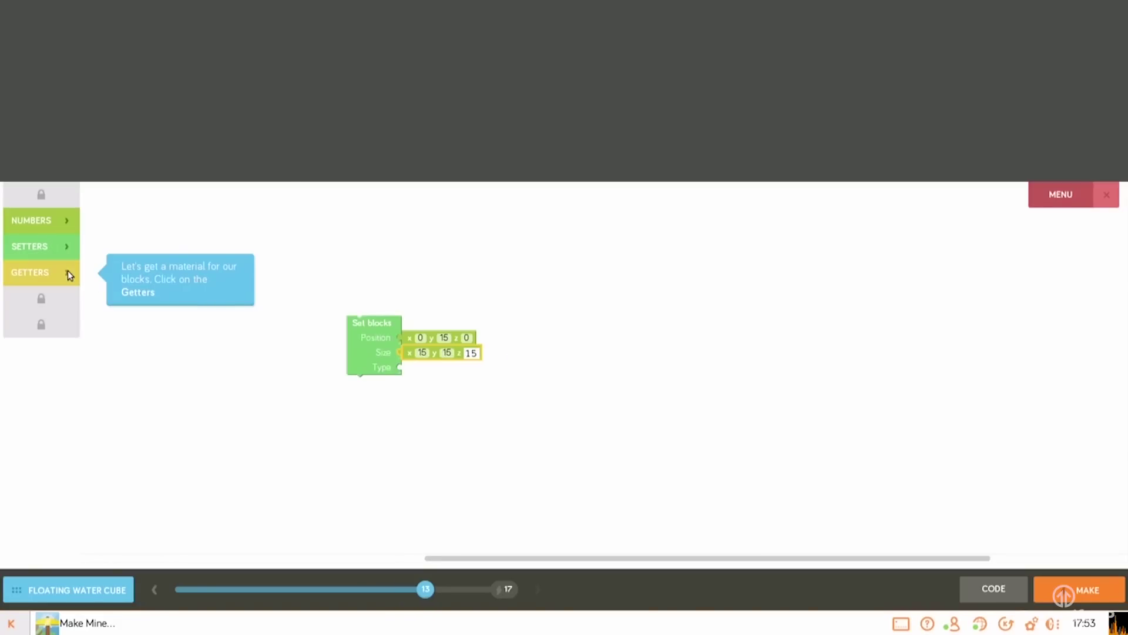
Plug a Block type getter into Type and choose Water as the material
{"action": "left_click", "coordinate": [68, 270]}
{"action": "left_click_drag", "start_coordinate": [128, 232], "coordinate": [347, 401]}
{"action": "left_click_drag", "start_coordinate": [468, 426], "coordinate": [456, 376]}
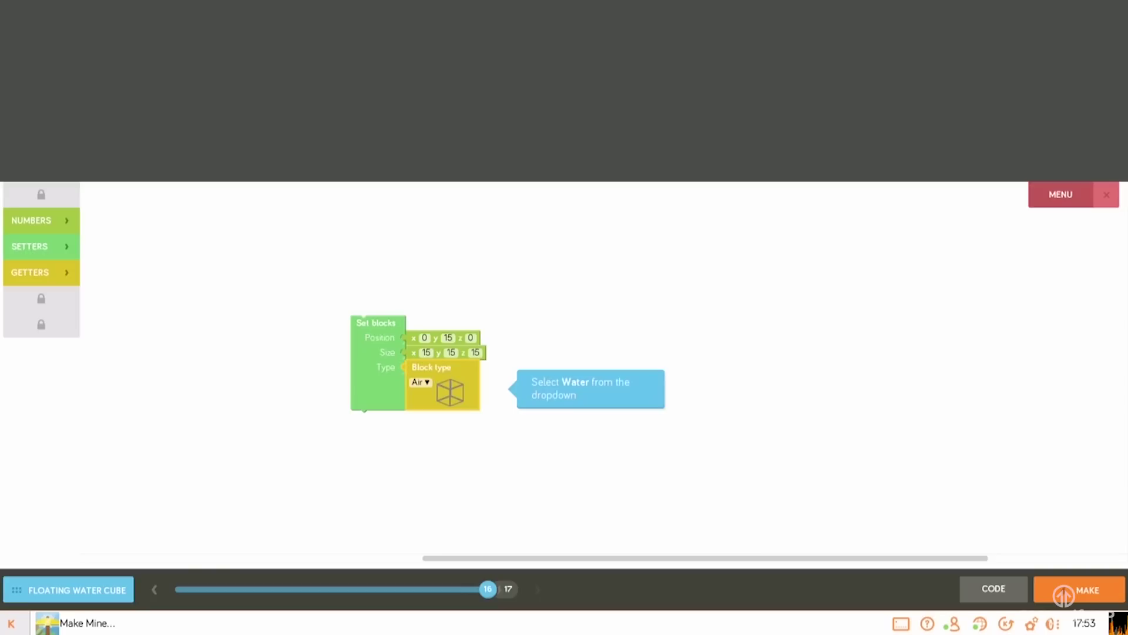
{"action": "left_click", "coordinate": [420, 382]}
{"action": "left_click", "coordinate": [423, 285]}
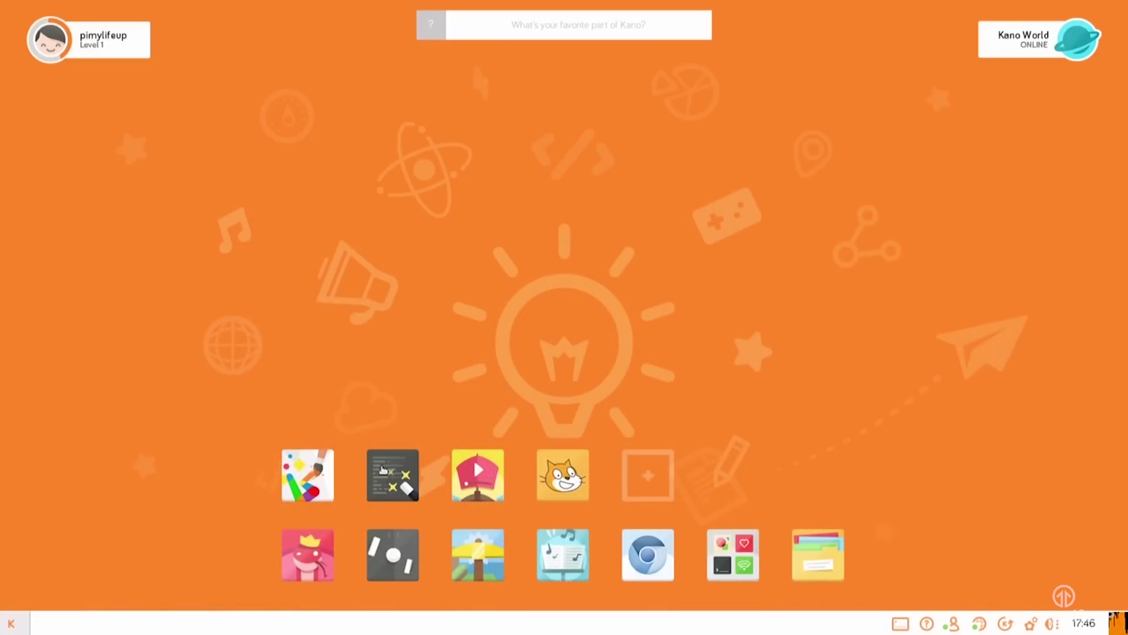
Launch Terminal Quest, leave the kitchen, list the rooms with ls, and enter the garden
{"action": "left_click", "coordinate": [392, 485]}
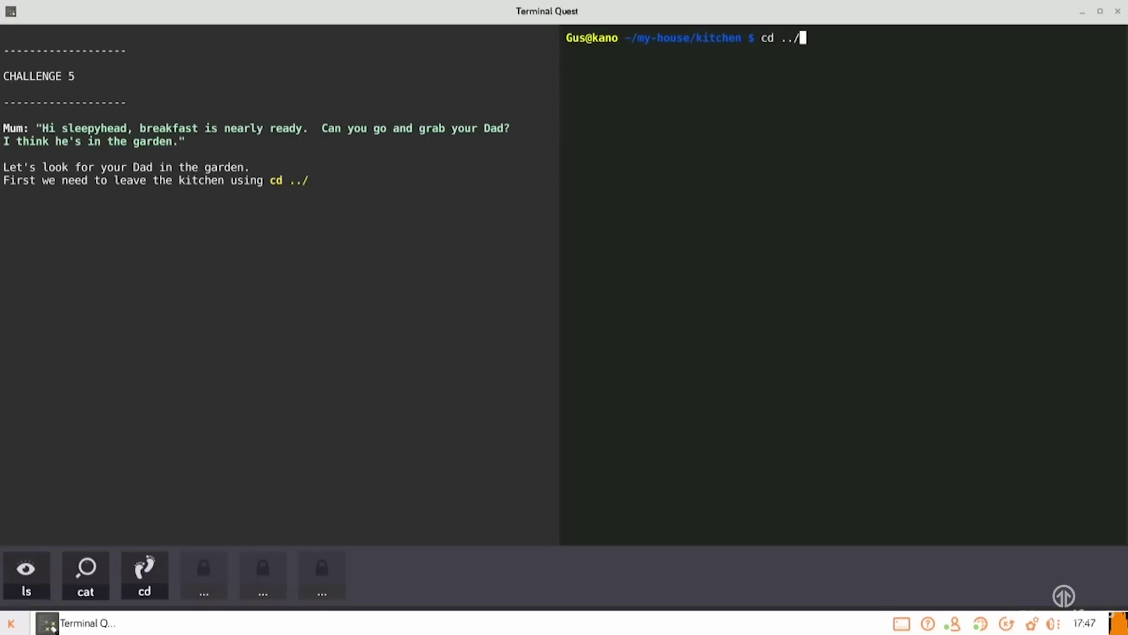
{"action": "key", "text": "Return"}
{"action": "type", "text": "ls"}
{"action": "key", "text": "Return"}
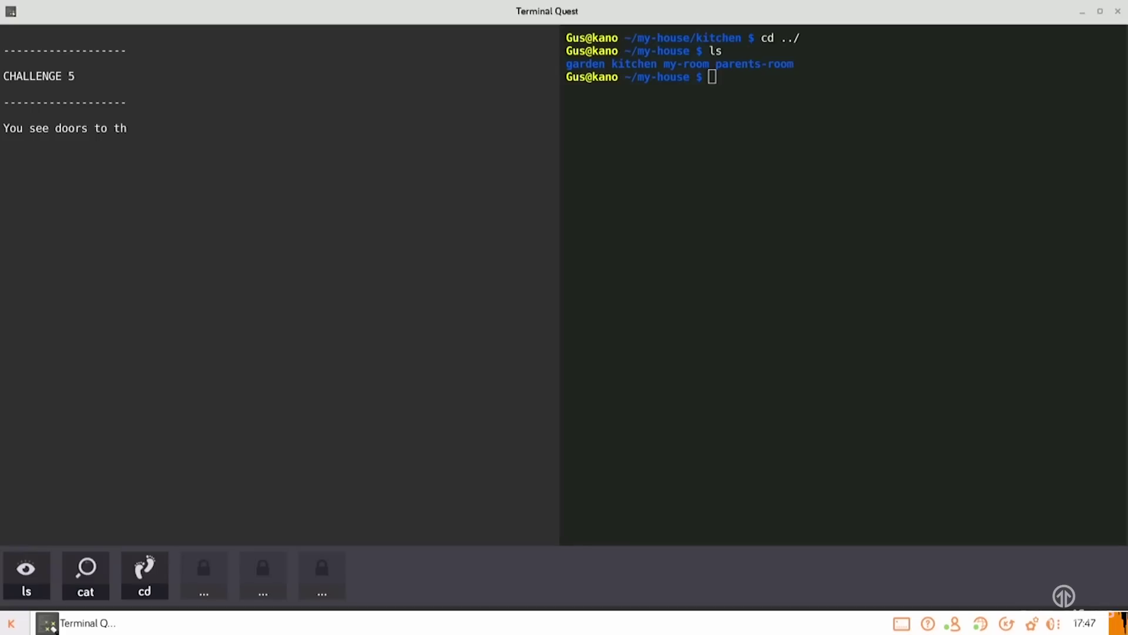
{"action": "type", "text": "c"}
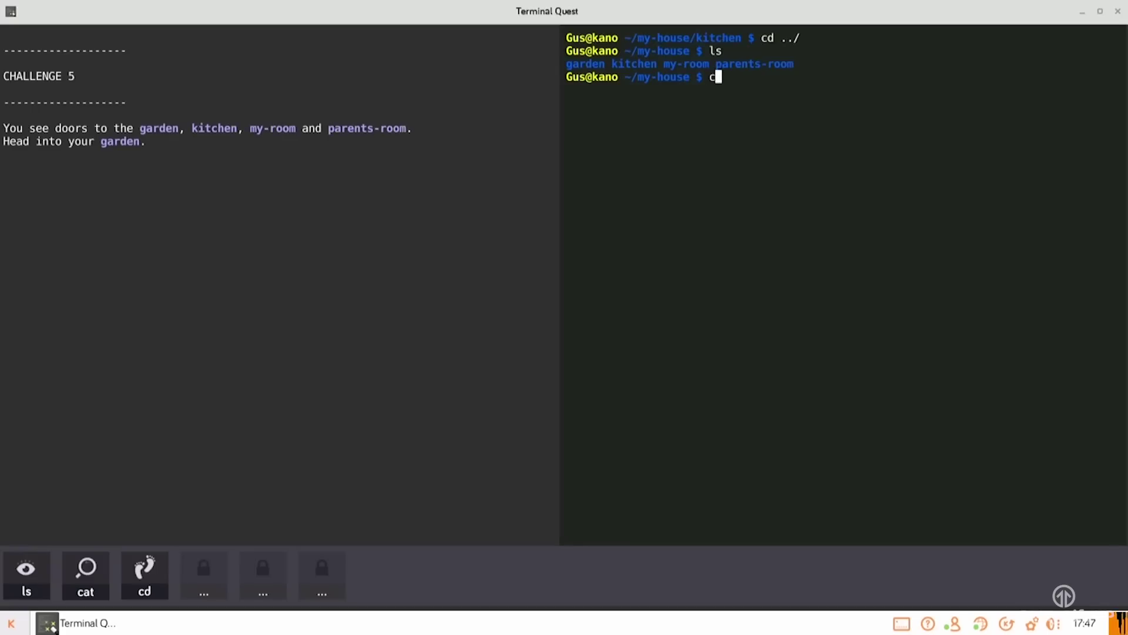
{"action": "type", "text": "d g"}
{"action": "key", "text": "Tab"}
{"action": "key", "text": "Return"}
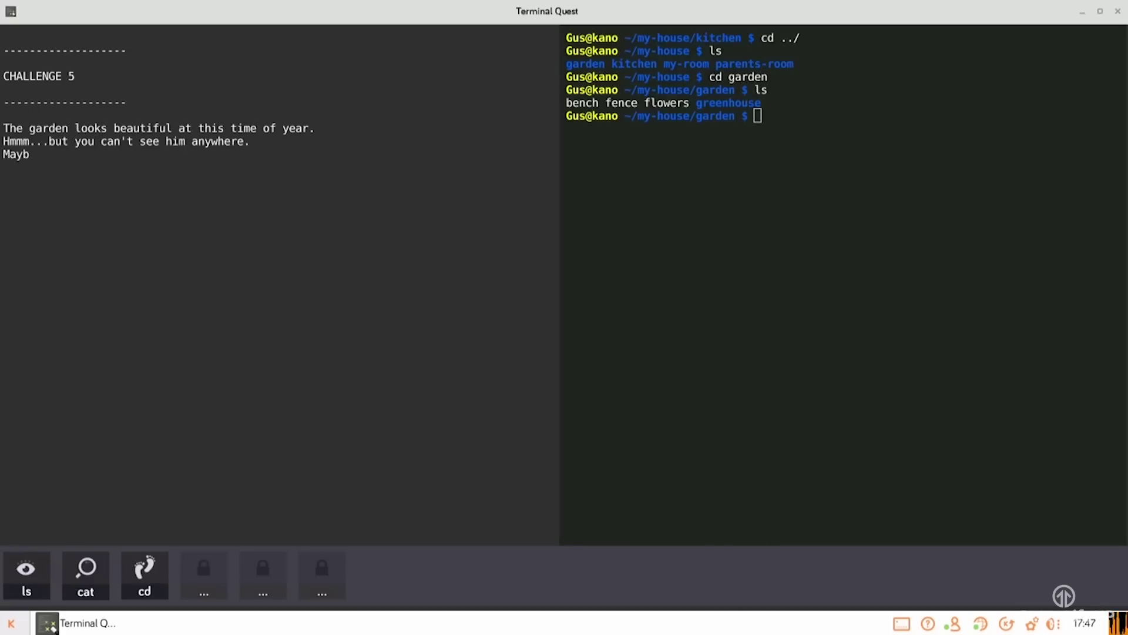
Go into the greenhouse, list its contents, and read the note
{"action": "type", "text": "d greenh"}
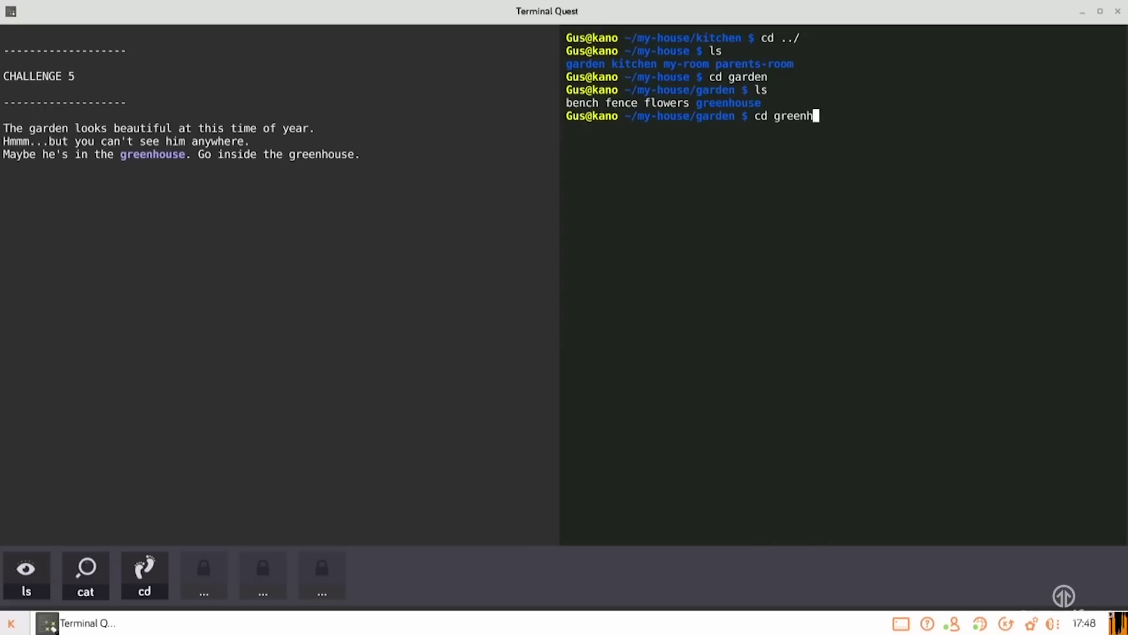
{"action": "key", "text": "Tab"}
{"action": "key", "text": "Return"}
{"action": "type", "text": "ls"}
{"action": "key", "text": "Return"}
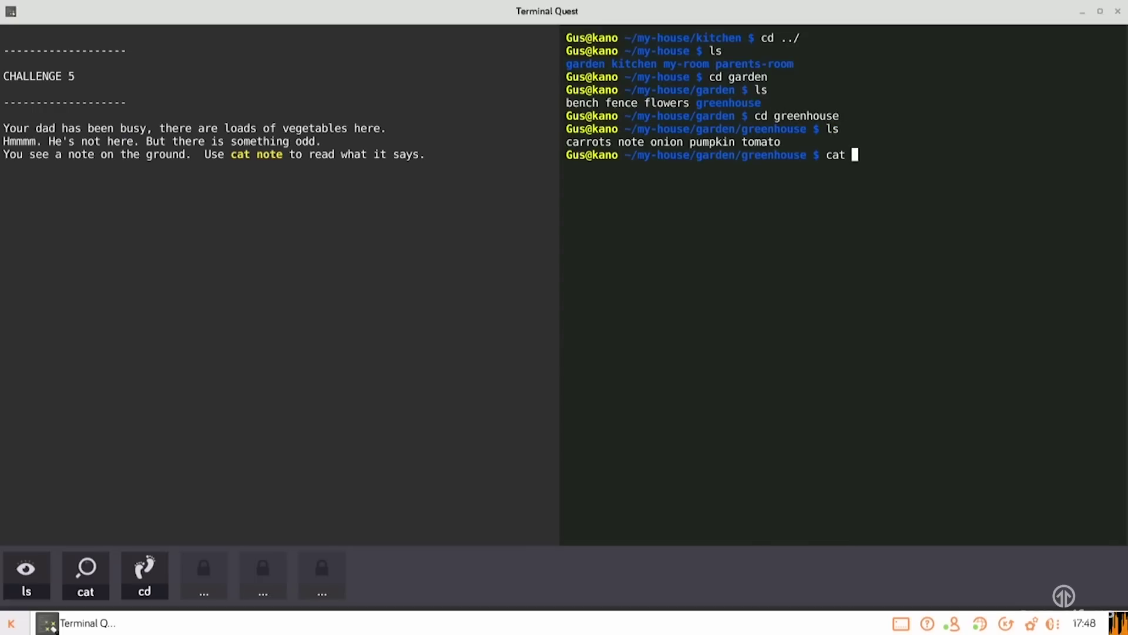
{"action": "key", "text": "Return"}
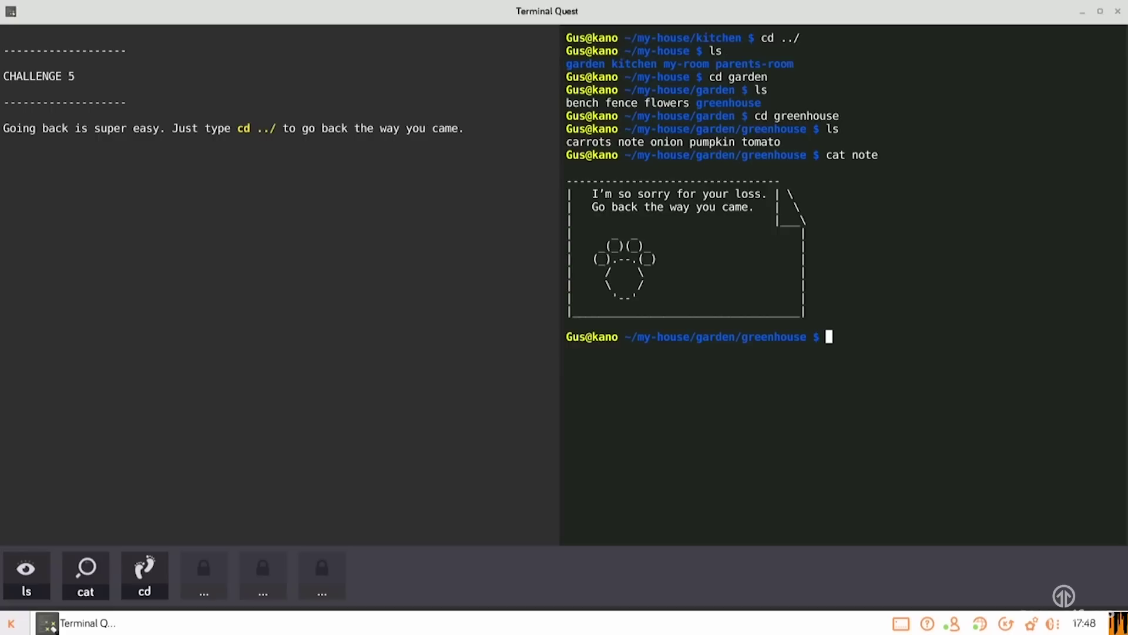
Go back up twice with cd ../, enter the kitchen, and tell Mum with cat Mum
{"action": "type", "text": "cd ../"}
{"action": "key", "text": "Return"}
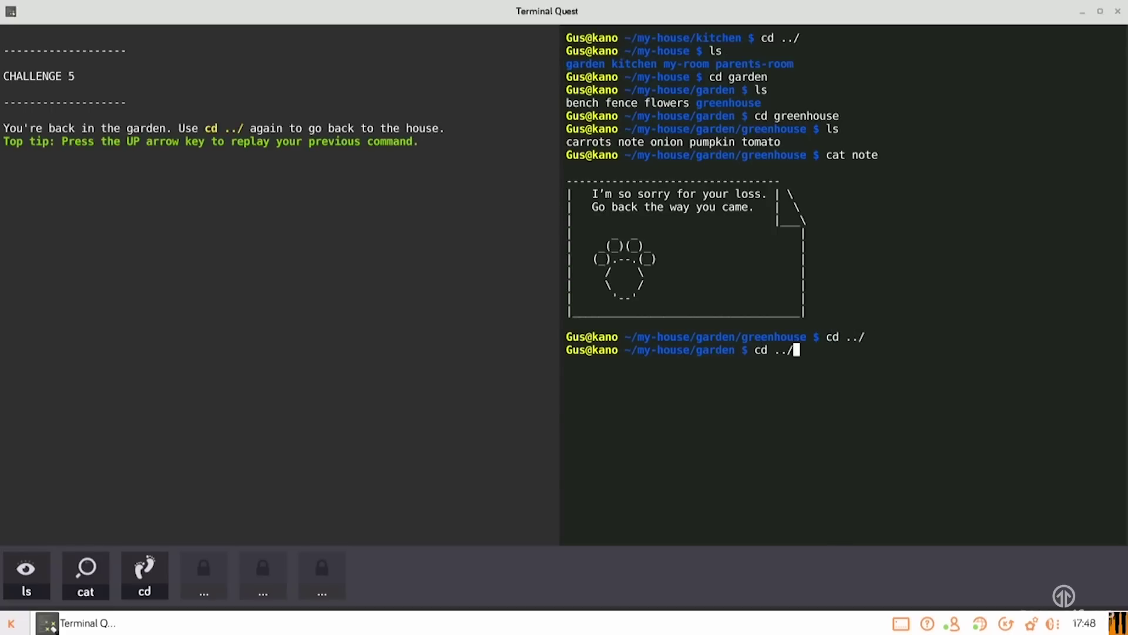
{"action": "key", "text": "Return"}
{"action": "type", "text": "cd ./"}
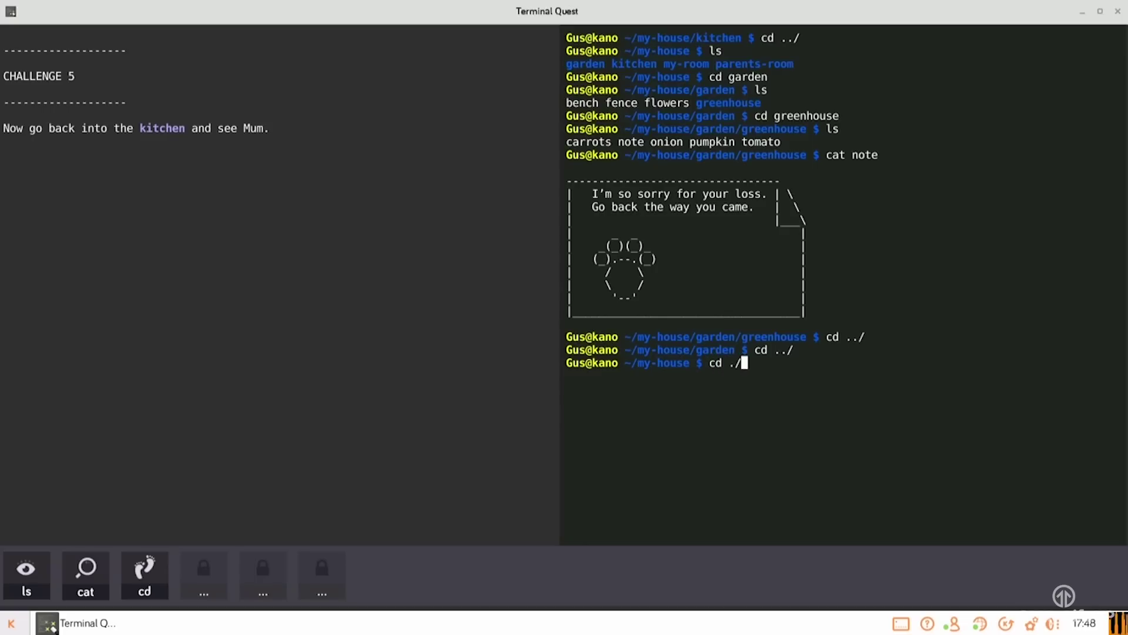
{"action": "key", "text": "BackSpace"}
{"action": "key", "text": "BackSpace"}
{"action": "type", "text": "kitchen"}
{"action": "key", "text": "Return"}
{"action": "type", "text": "vs"}
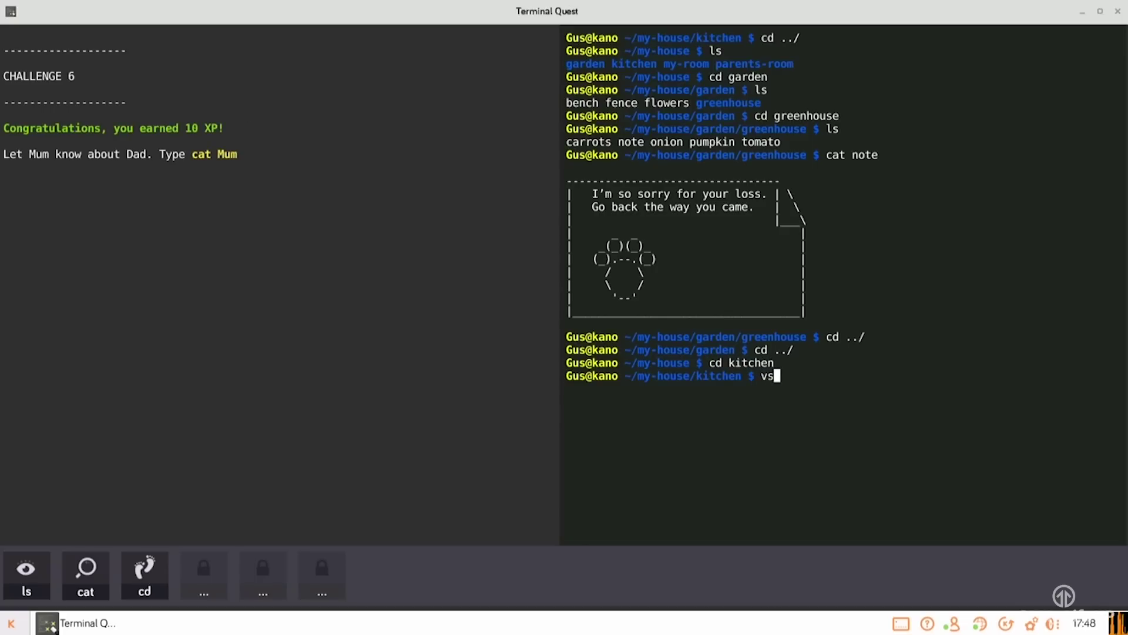
{"action": "key", "text": "BackSpace"}
{"action": "key", "text": "BackSpace"}
{"action": "type", "text": "cat Mum"}
{"action": "key", "text": "Return"}
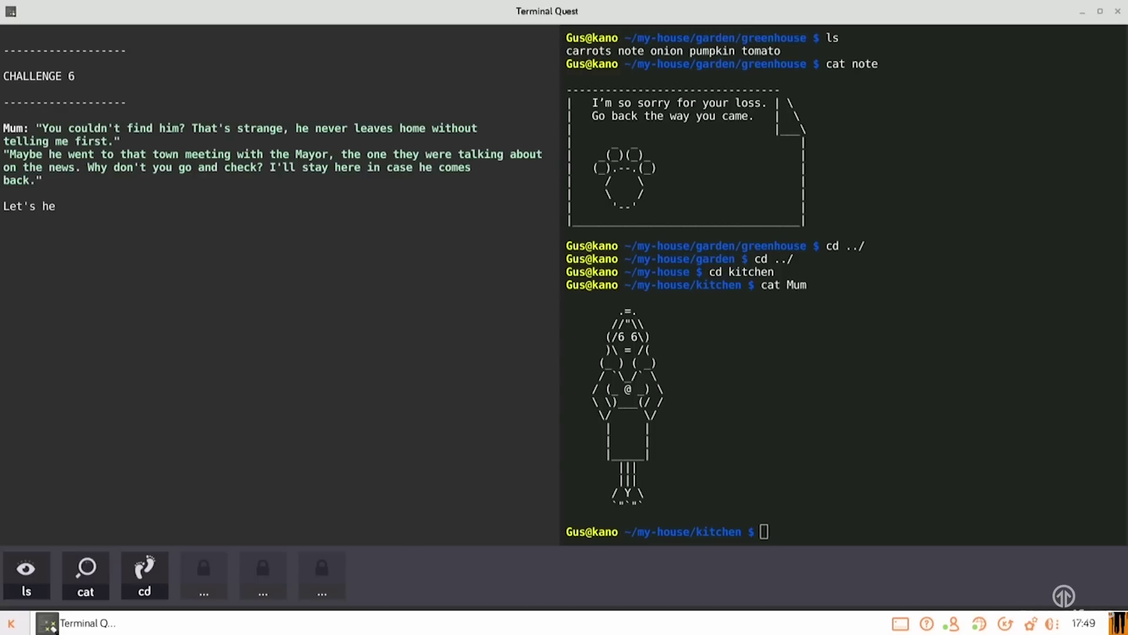
Head home with cd to reach Challenge 6, close Terminal Quest, and launch Make Snake
{"action": "type", "text": "cd"}
{"action": "key", "text": "Return"}
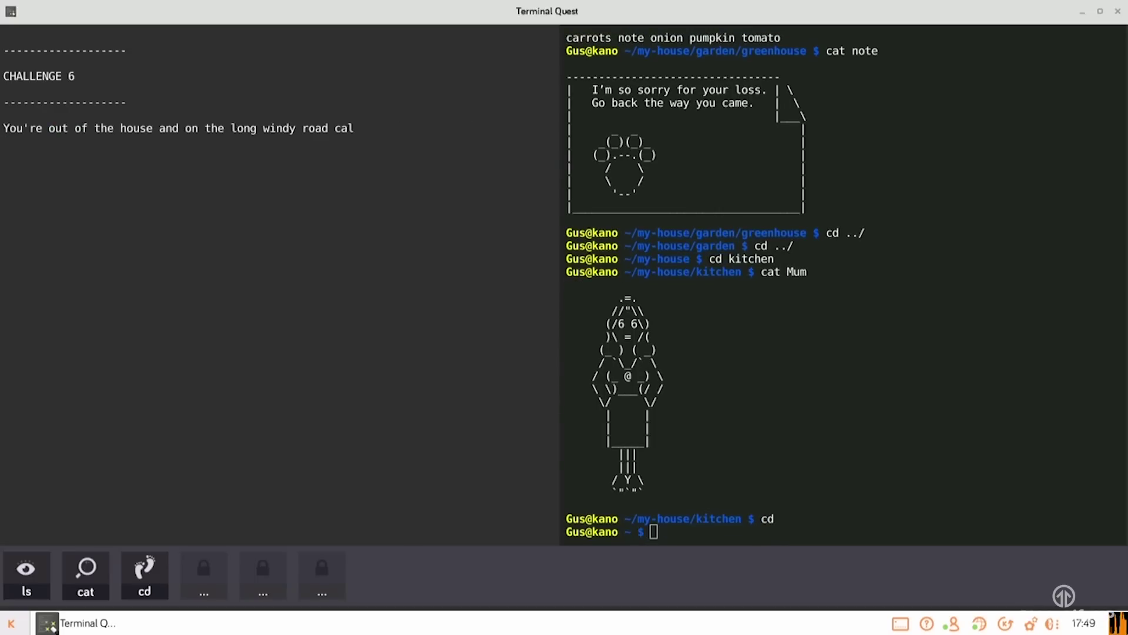
{"action": "left_click", "coordinate": [1118, 11]}
{"action": "left_click", "coordinate": [314, 569]}
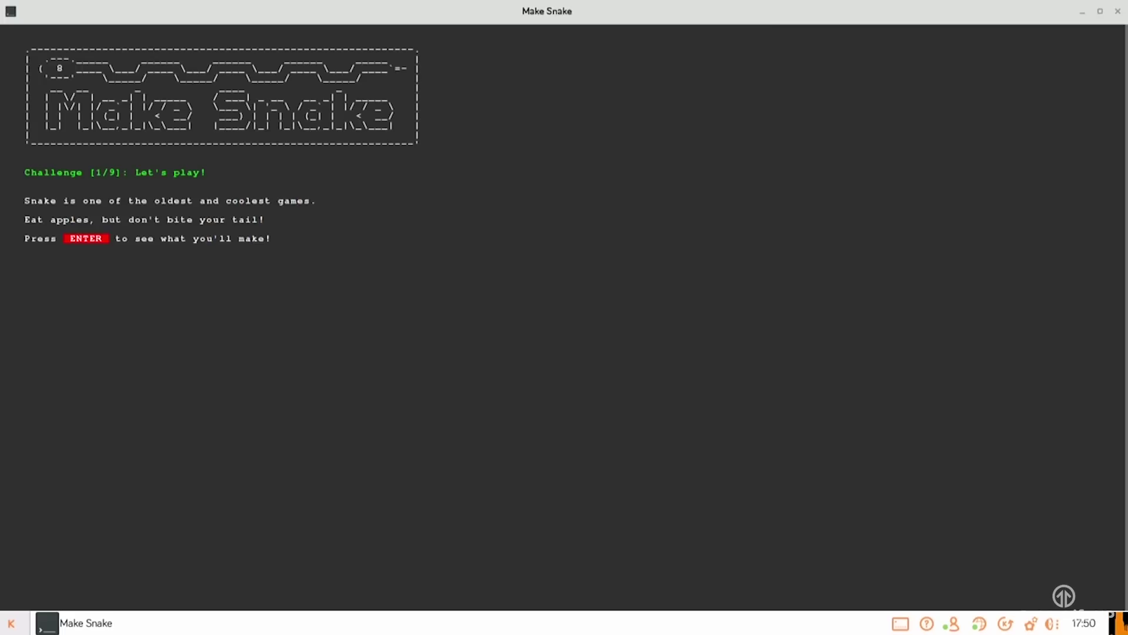
Play the snake demo with the arrow keys, eating apples until the game ends at 04
{"action": "key", "text": "Return"}
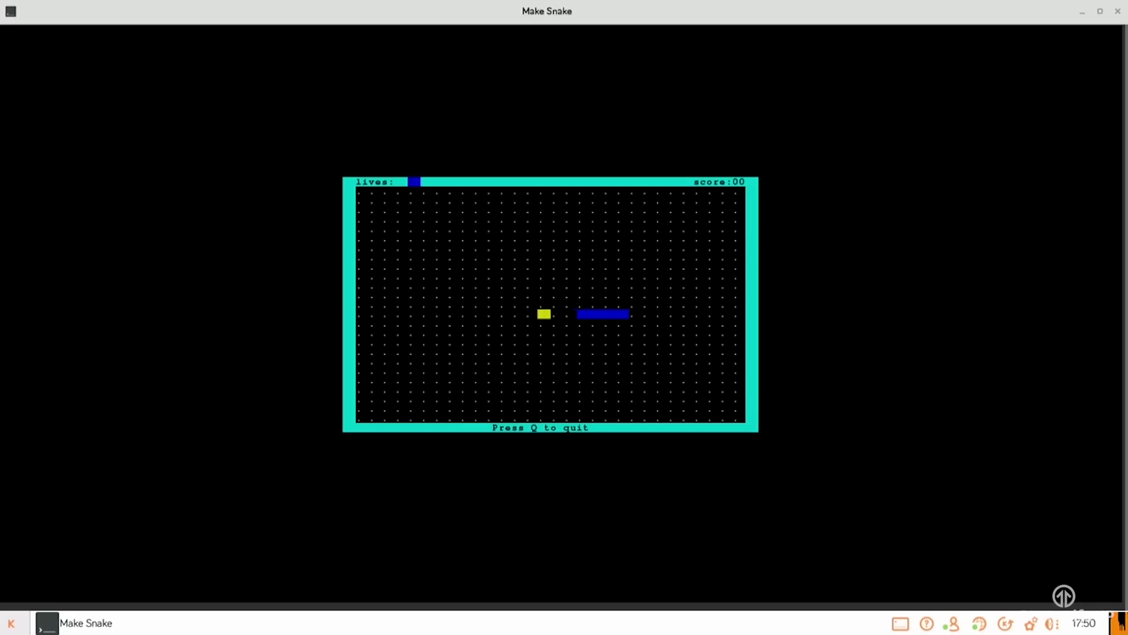
{"action": "key", "text": "Down"}
{"action": "key", "text": "Right"}
{"action": "key", "text": "Up"}
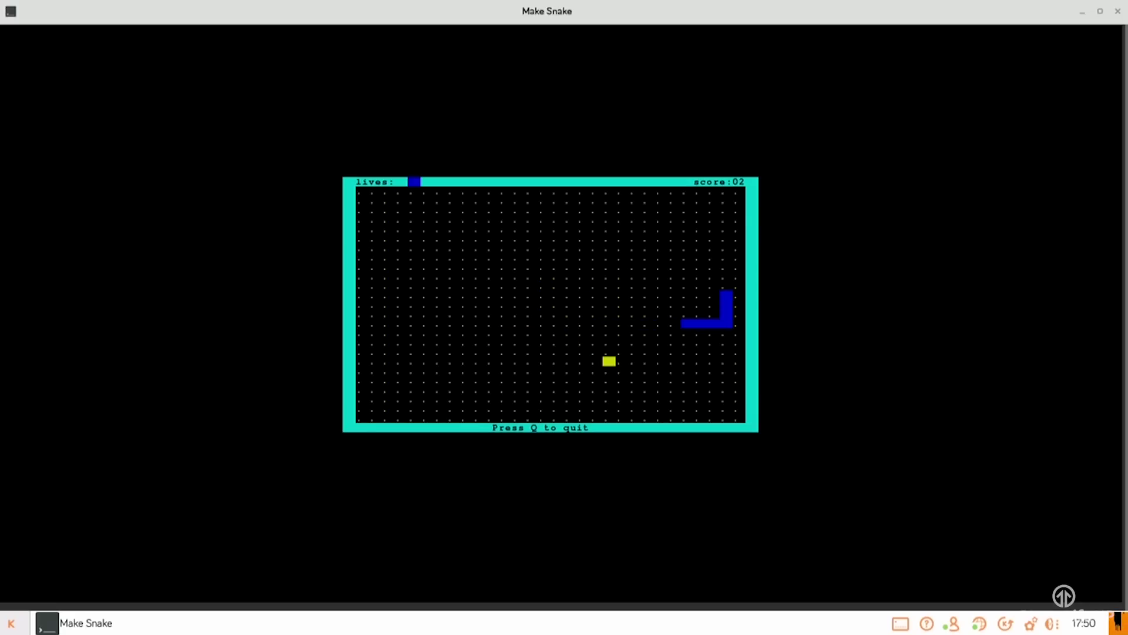
{"action": "key", "text": "Left"}
{"action": "key", "text": "Down"}
{"action": "key", "text": "Left"}
{"action": "key", "text": "Down"}
{"action": "key", "text": "Right"}
{"action": "key", "text": "Up"}
{"action": "key", "text": "Left"}
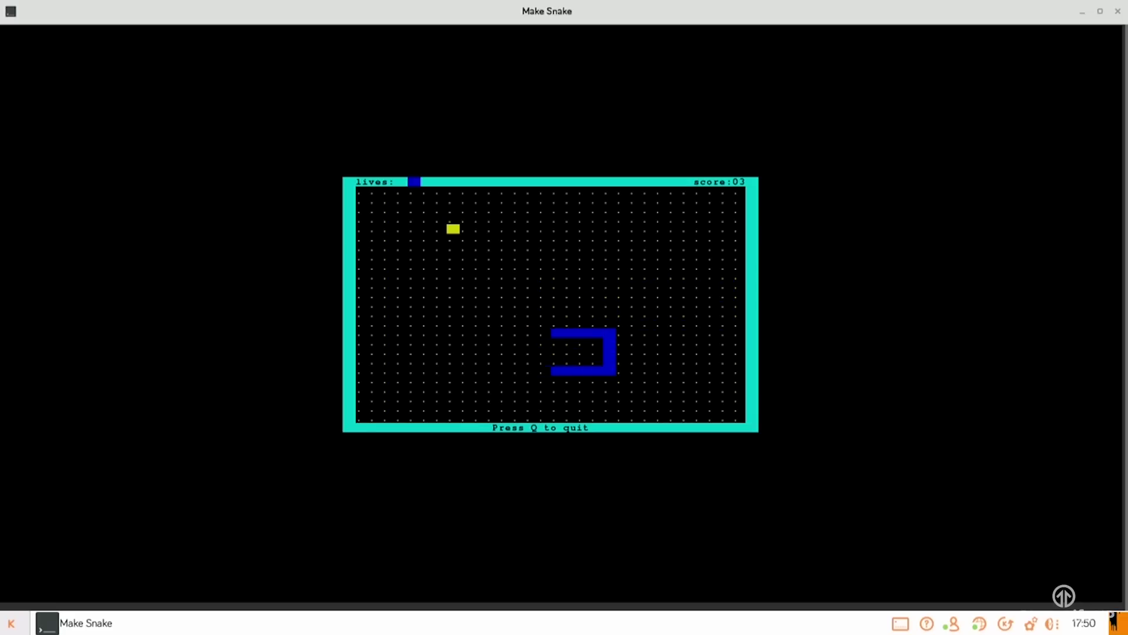
{"action": "key", "text": "Up"}
{"action": "key", "text": "Left"}
{"action": "key", "text": "Down"}
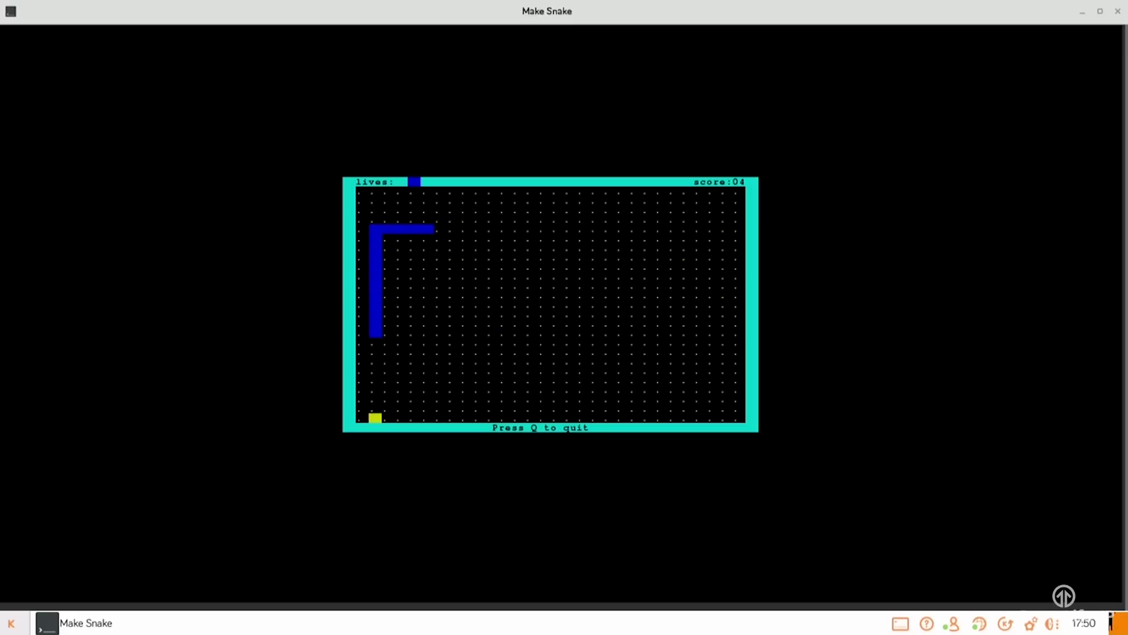
{"action": "key", "text": "Right"}
{"action": "key", "text": "Down"}
{"action": "key", "text": "Left"}
Advance to Challenge 2 and run the python snake command to start the game
{"action": "key", "text": "Return"}
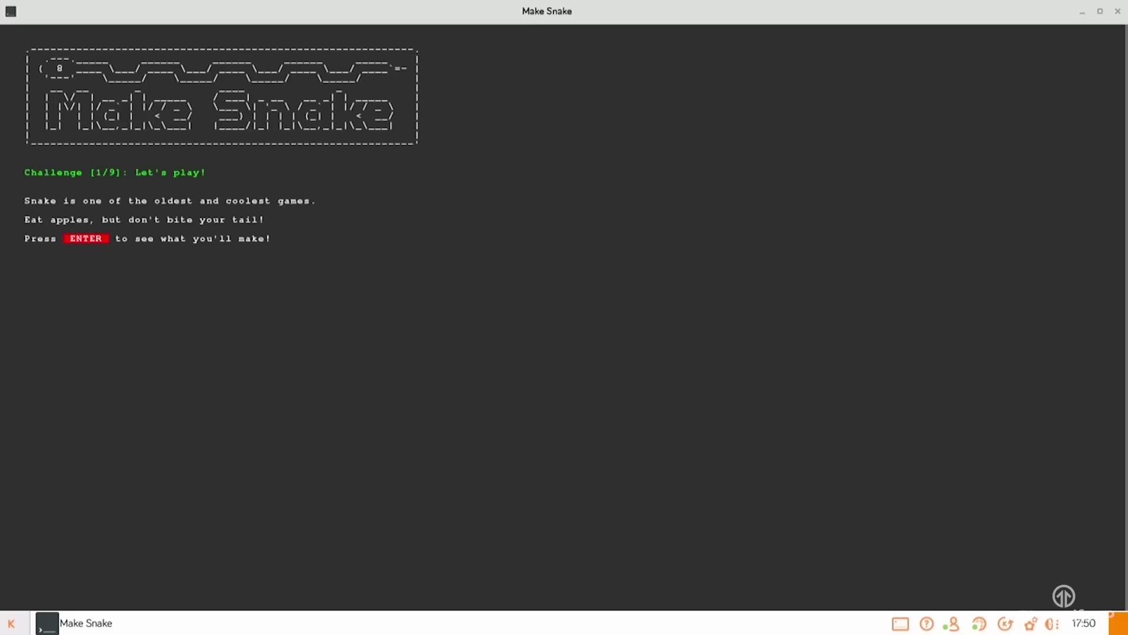
{"action": "key", "text": "Return"}
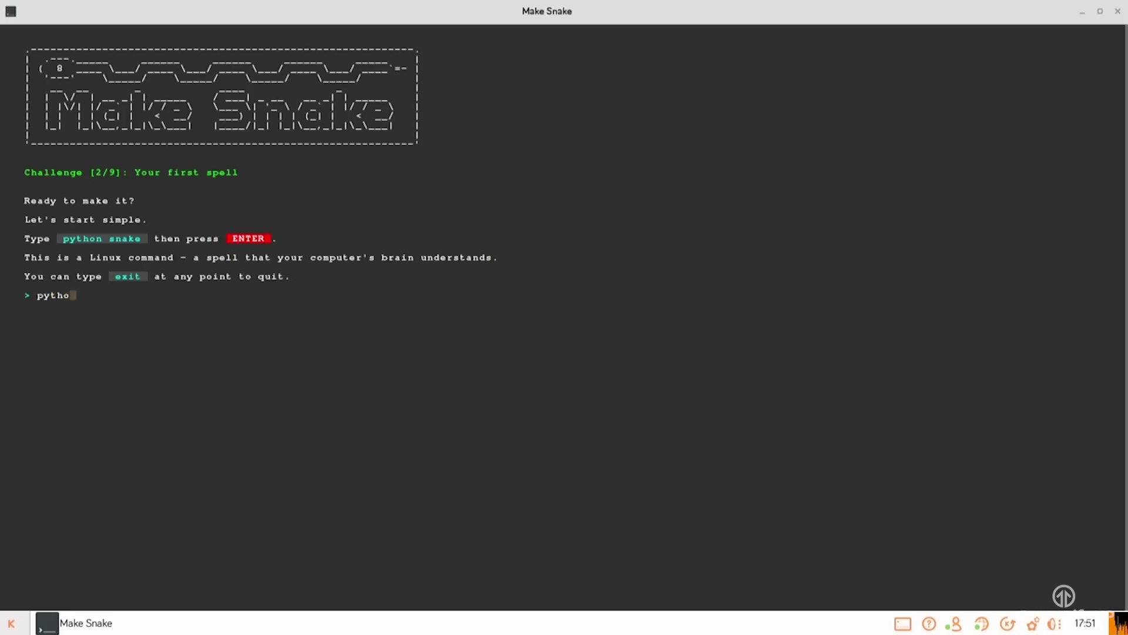
{"action": "key", "text": "Return"}
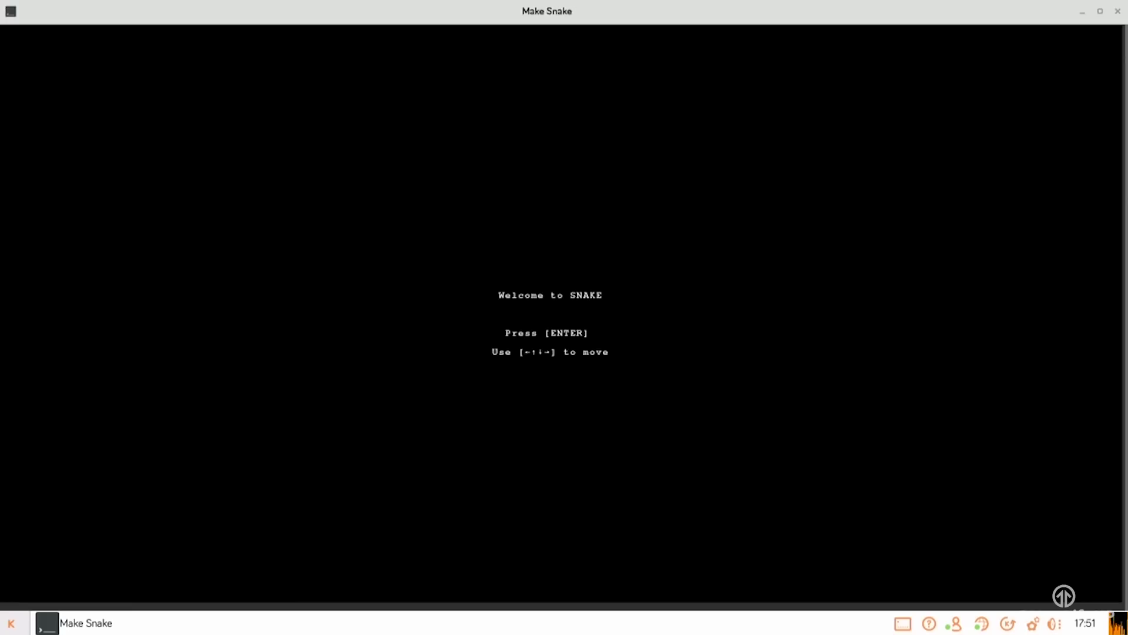
{"action": "key", "text": "Return"}
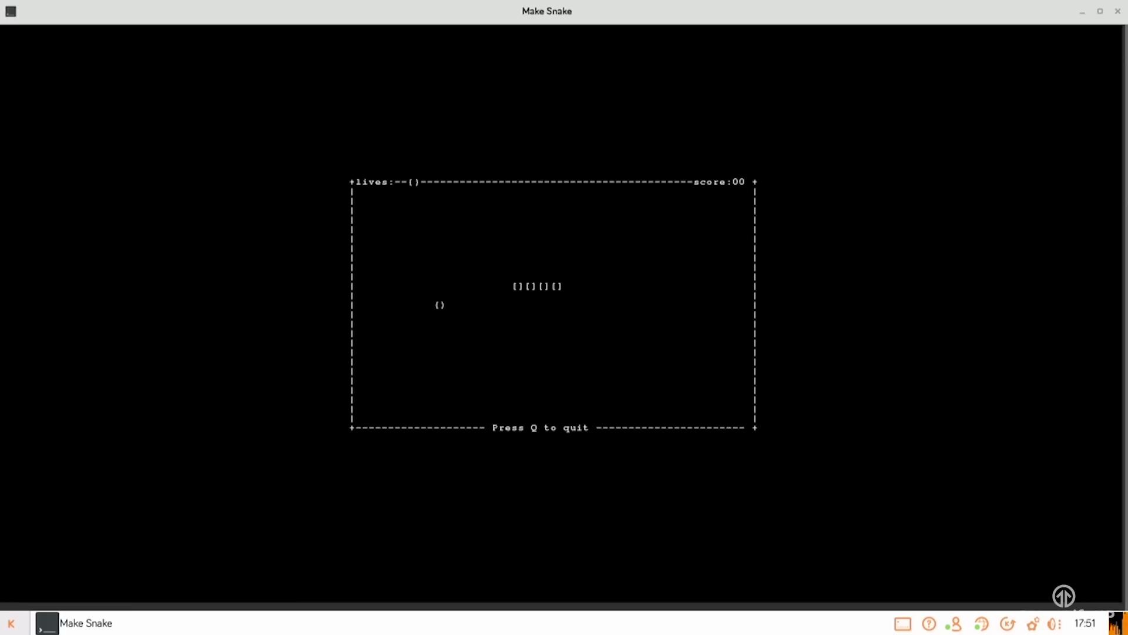
Steer the text snake with the arrow keys to a score of 05, then quit with q
{"action": "key", "text": "Right"}
{"action": "key", "text": "Up"}
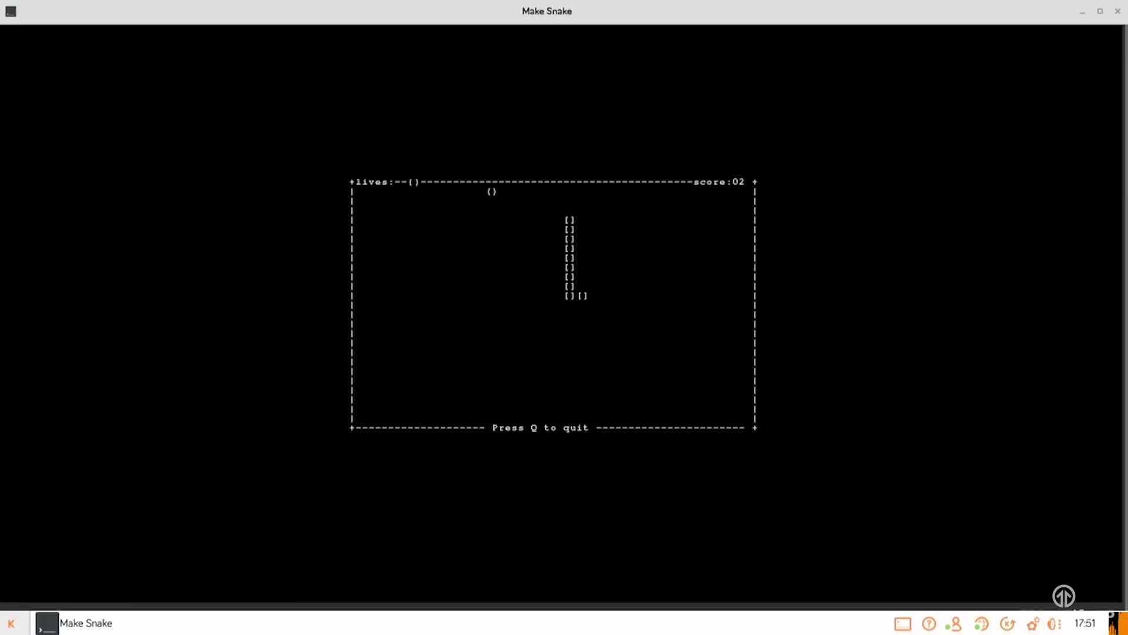
{"action": "key", "text": "Left"}
{"action": "key", "text": "Down"}
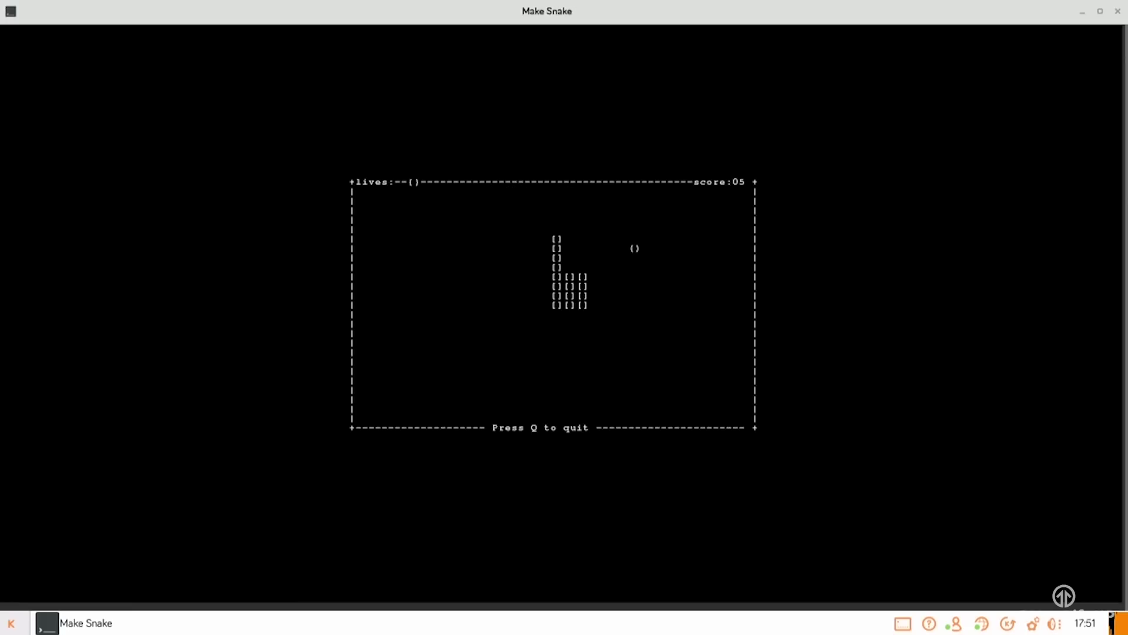
{"action": "key", "text": "Right"}
{"action": "key", "text": "Up"}
{"action": "key", "text": "q"}
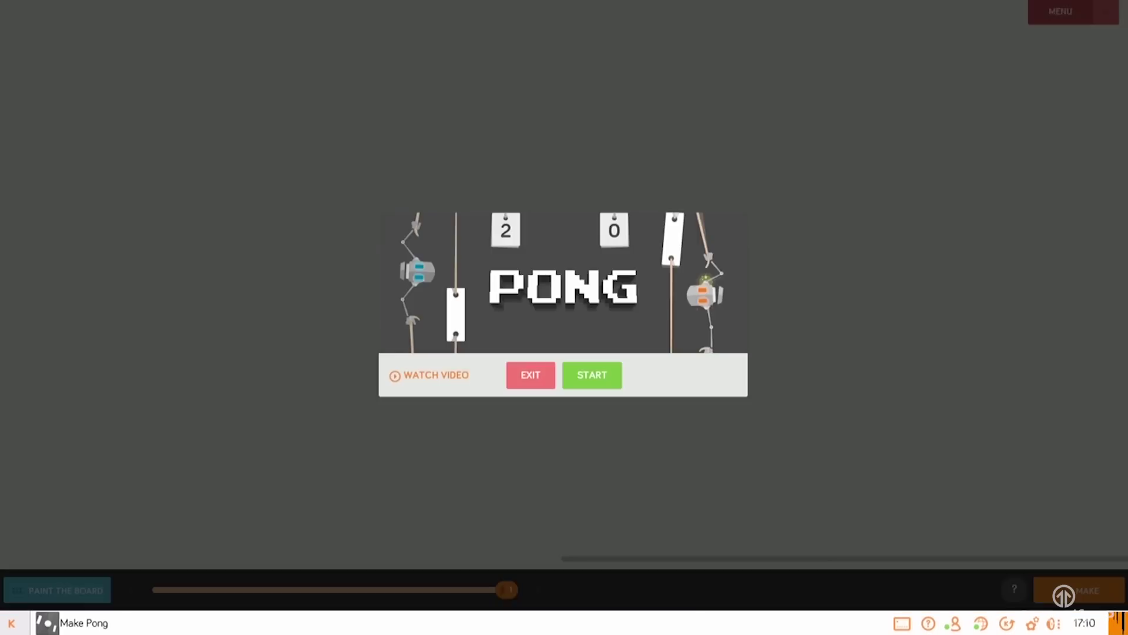
Start the Paint the Board level and add a Board block with the Forest scene
{"action": "left_click", "coordinate": [592, 375]}
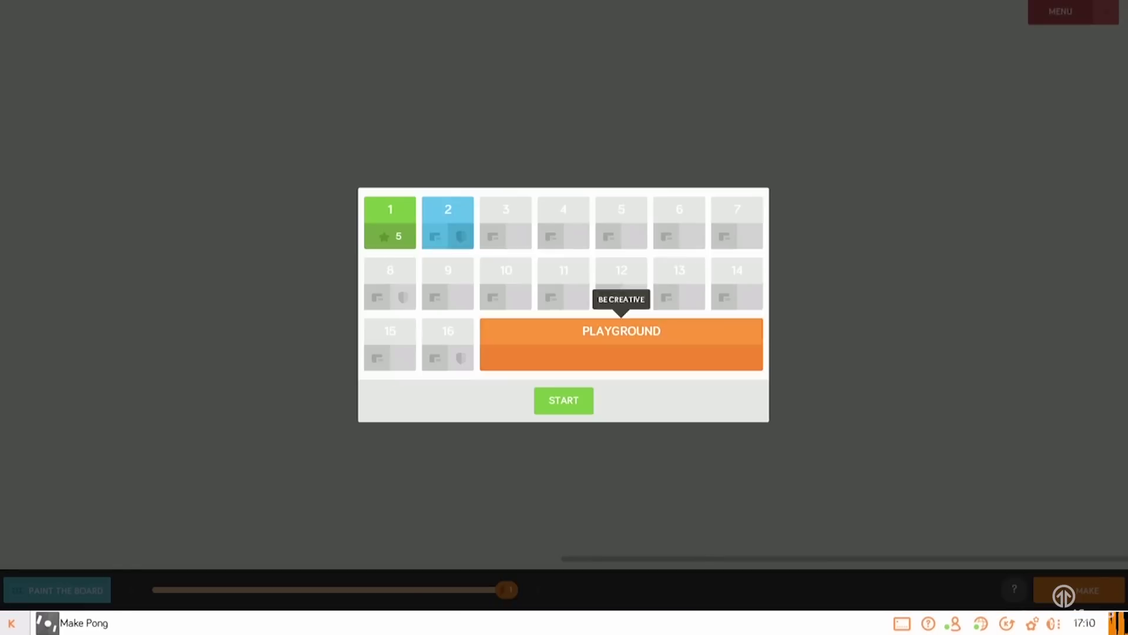
{"action": "left_click", "coordinate": [443, 218]}
{"action": "left_click", "coordinate": [562, 360]}
{"action": "left_click", "coordinate": [35, 11]}
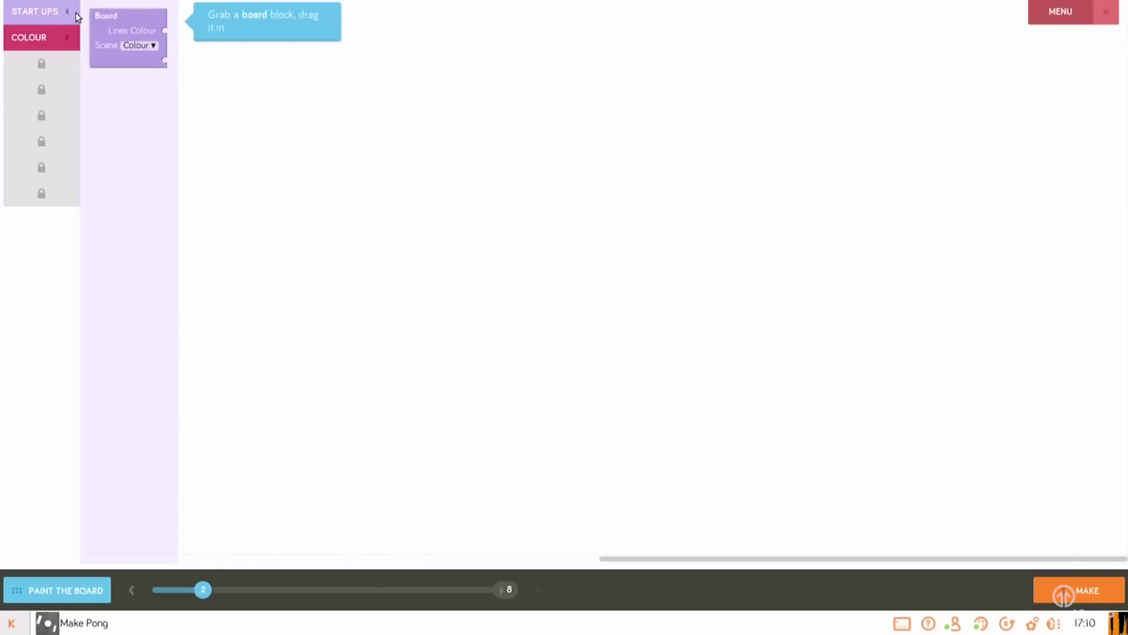
{"action": "left_click_drag", "start_coordinate": [102, 16], "coordinate": [165, 53]}
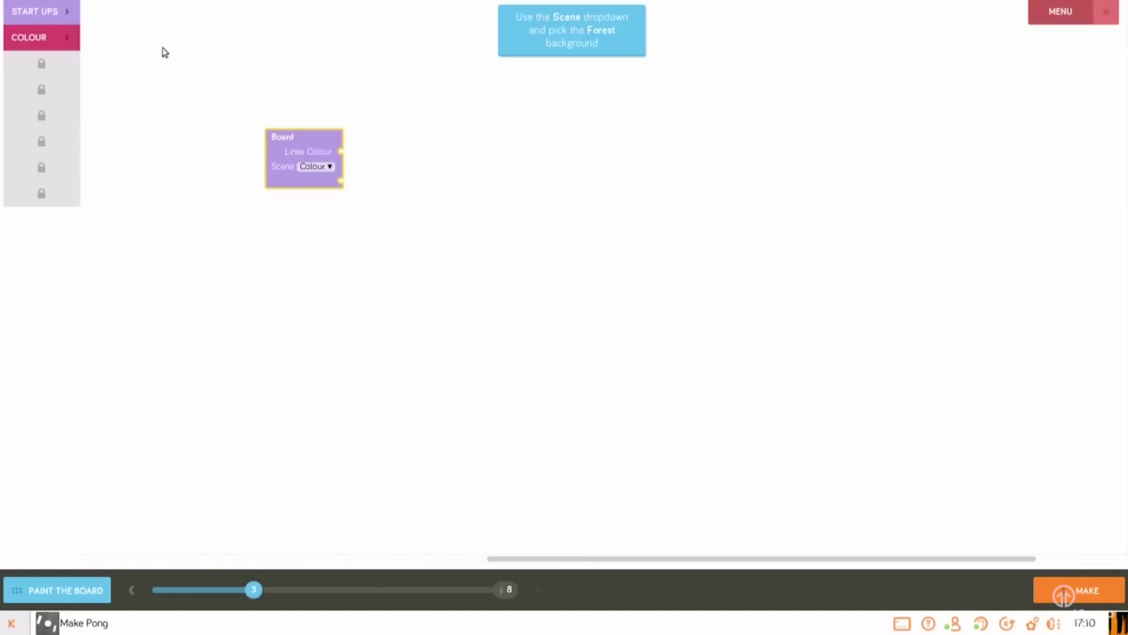
{"action": "left_click", "coordinate": [314, 166]}
{"action": "left_click", "coordinate": [310, 209]}
Plug a Colour block into Lines Colour and set it to black
{"action": "left_click", "coordinate": [29, 37]}
{"action": "left_click_drag", "start_coordinate": [108, 16], "coordinate": [365, 151]}
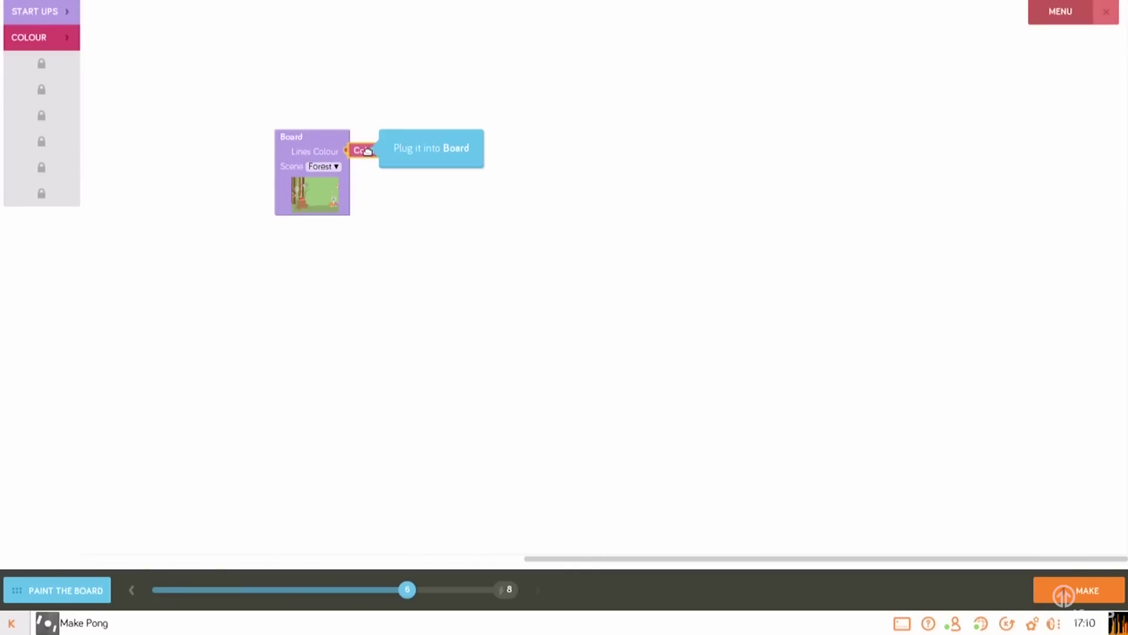
{"action": "left_click", "coordinate": [391, 151]}
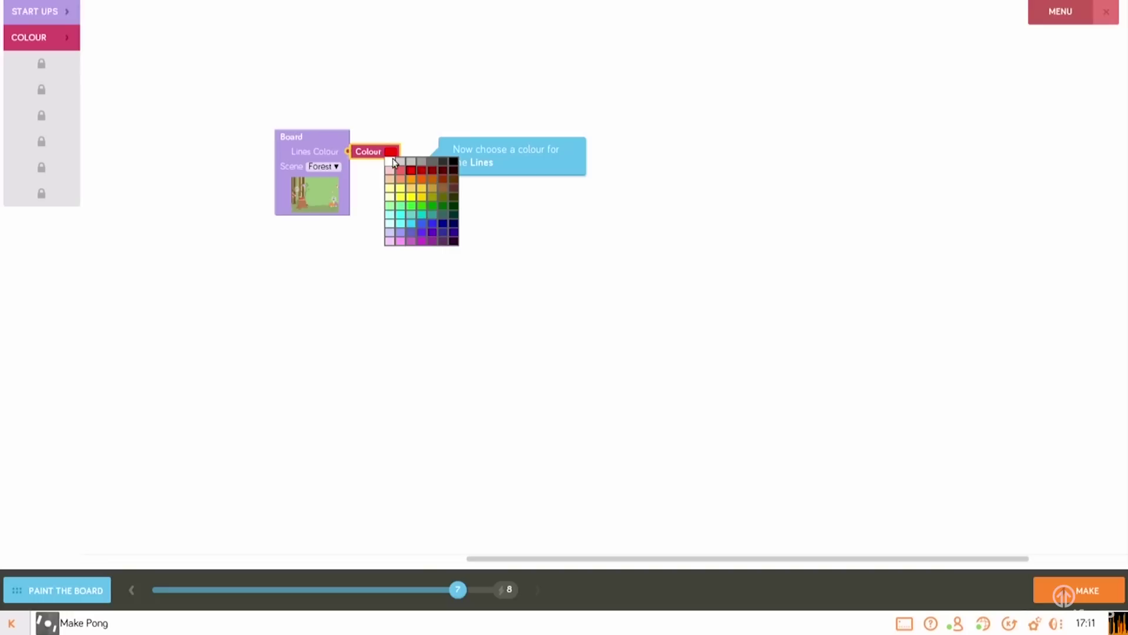
{"action": "left_click", "coordinate": [443, 170]}
Build the Pong game and play a round on the forest board to a 1–2 score
{"action": "left_click", "coordinate": [1079, 590]}
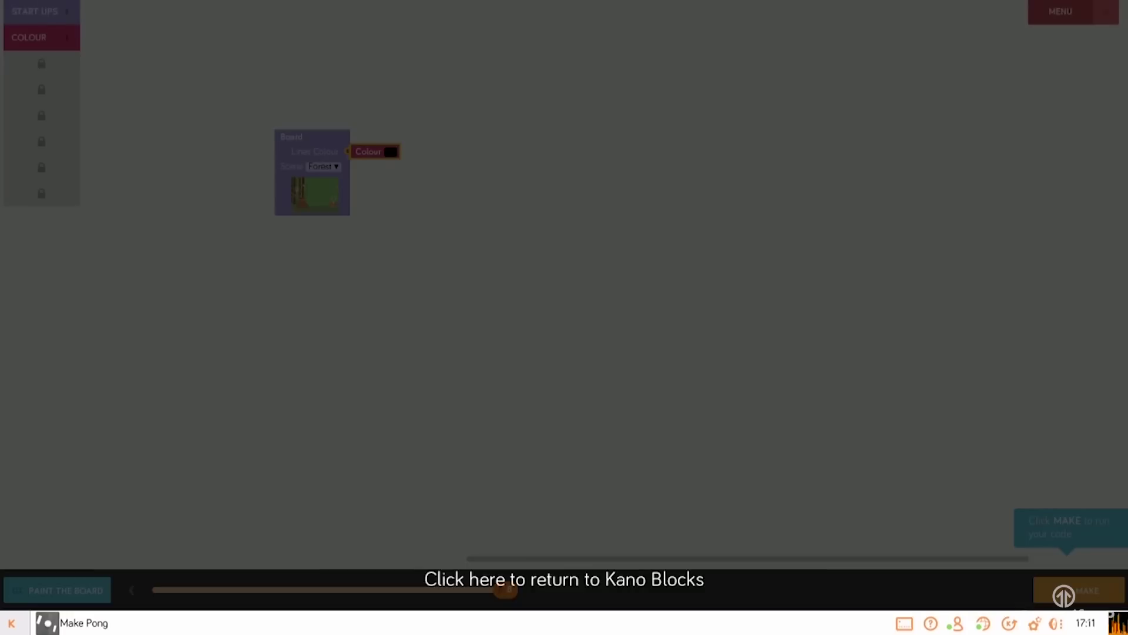
{"action": "key", "text": "Return"}
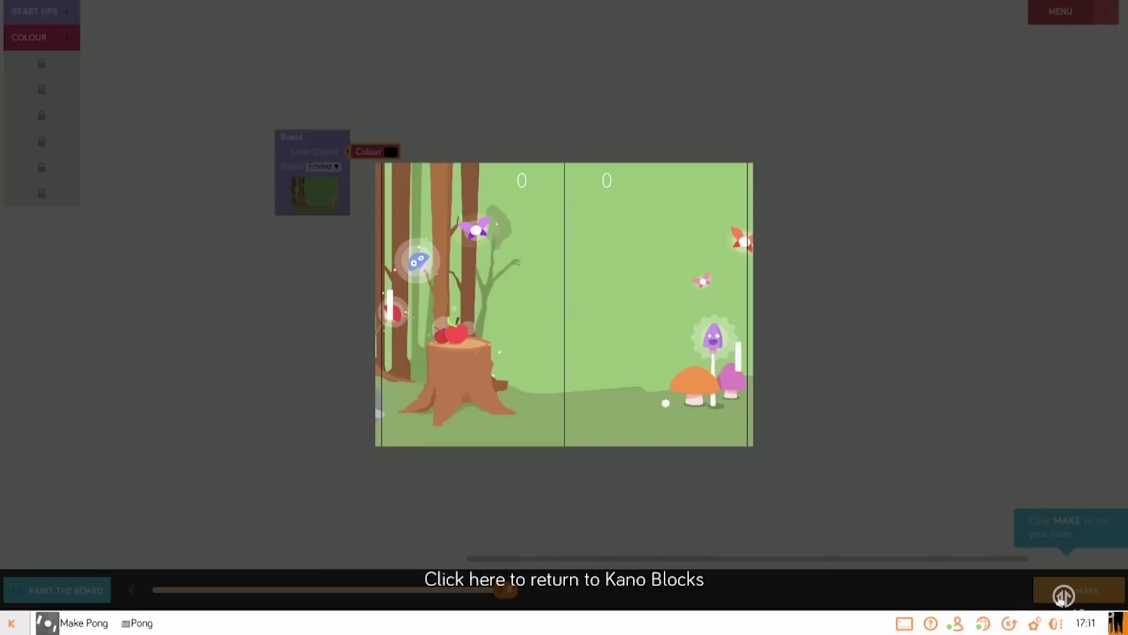
{"action": "key", "text": "Up"}
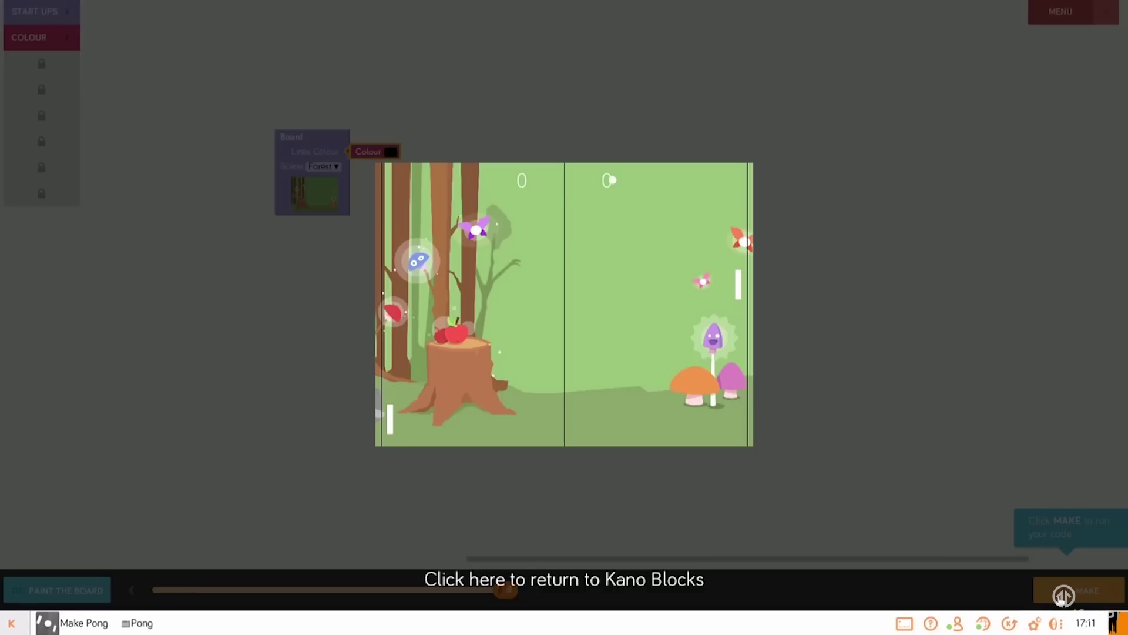
{"action": "key", "text": "Down"}
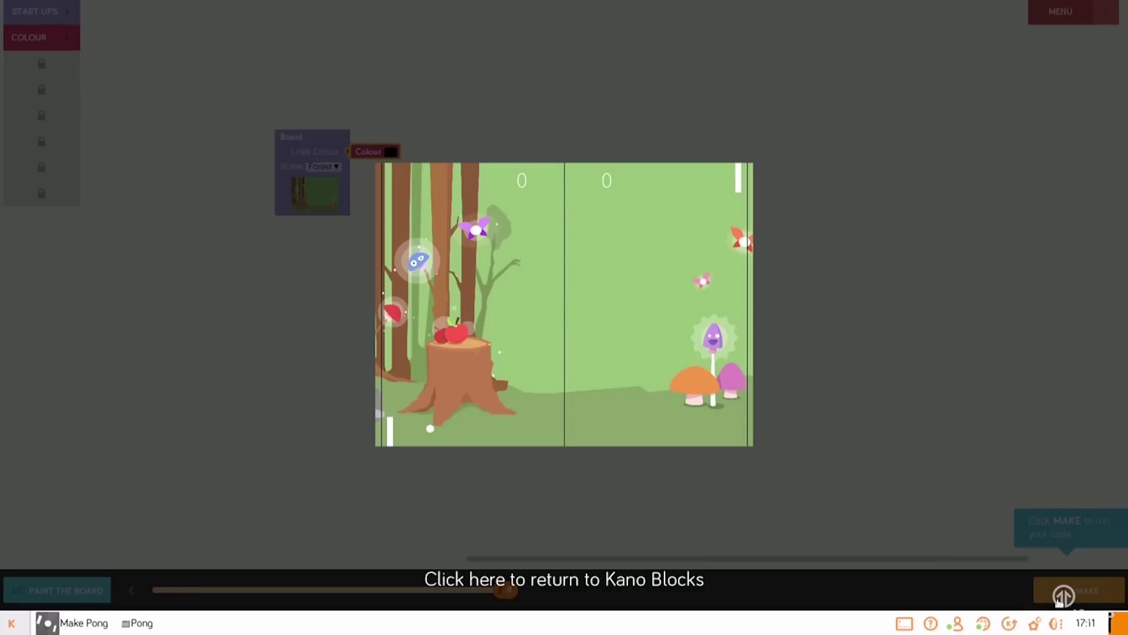
{"action": "key", "text": "Up"}
{"action": "key", "text": "Down"}
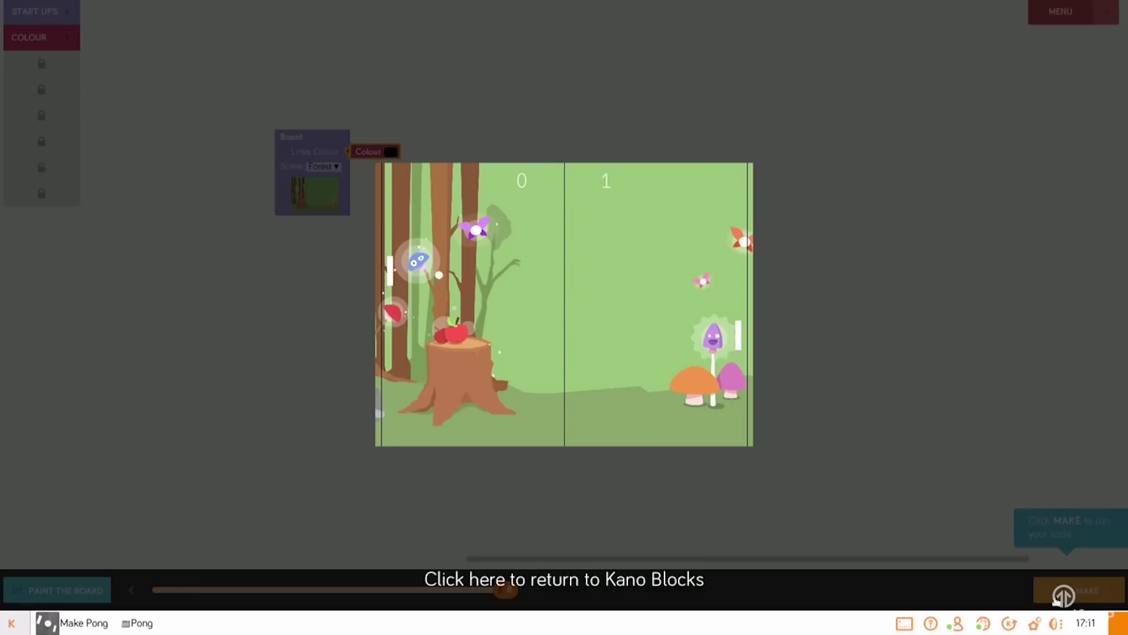
{"action": "key", "text": "Down"}
{"action": "key", "text": "Up"}
{"action": "key", "text": "Down"}
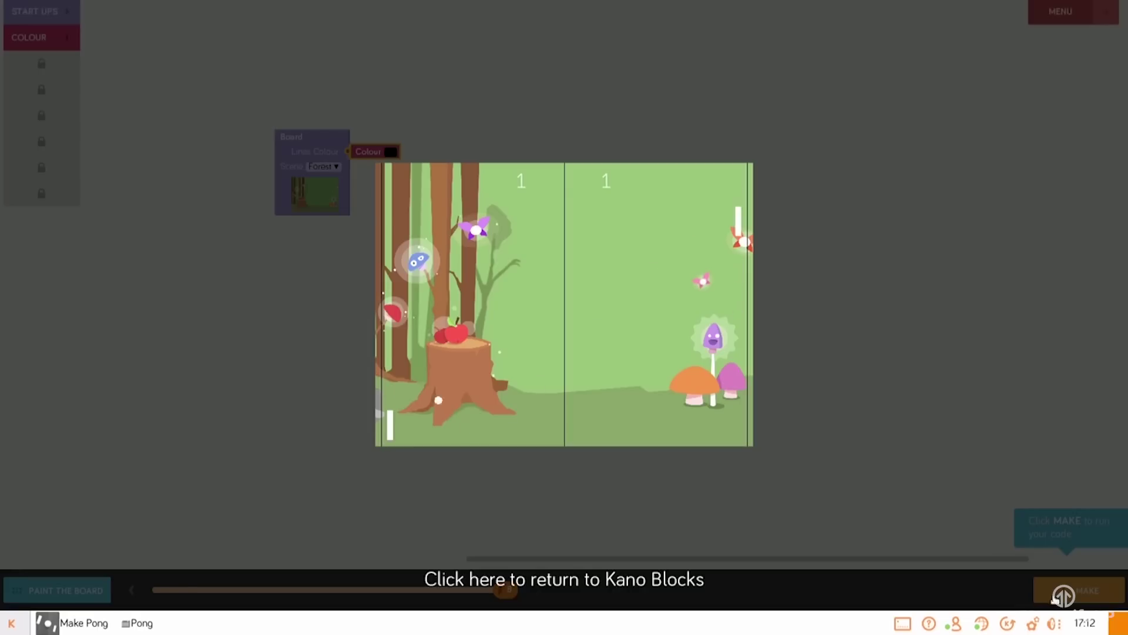
{"action": "key", "text": "Up"}
{"action": "key", "text": "Down"}
{"action": "key", "text": "Down"}
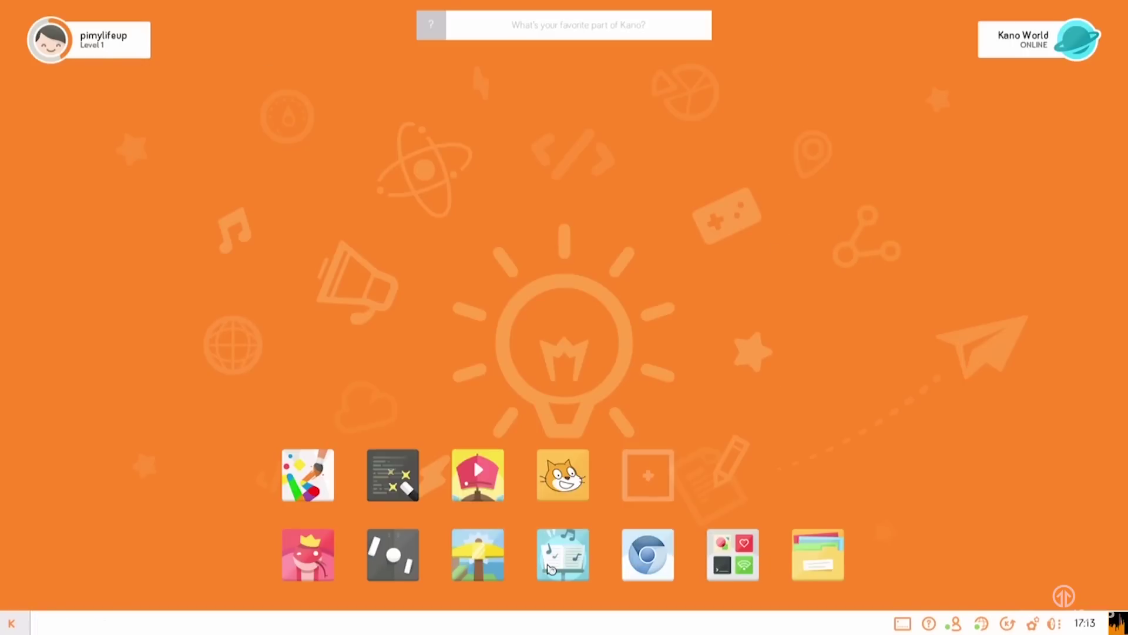
Open Sonic Pi and run the Challenge 1 starter tune
{"action": "left_click", "coordinate": [551, 568]}
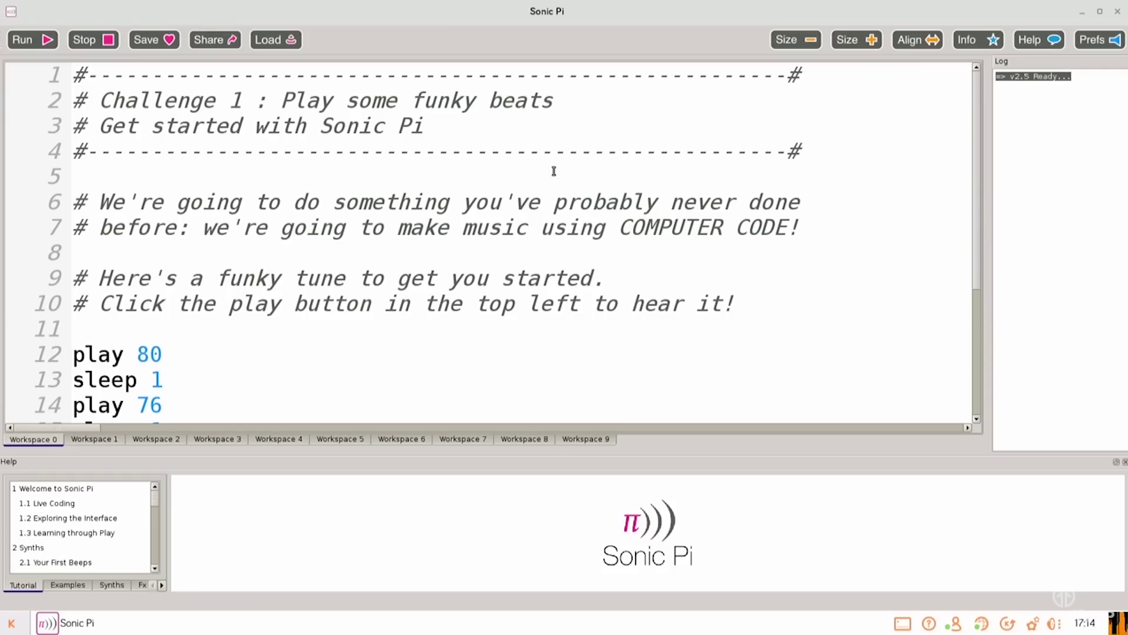
{"action": "left_click", "coordinate": [32, 39]}
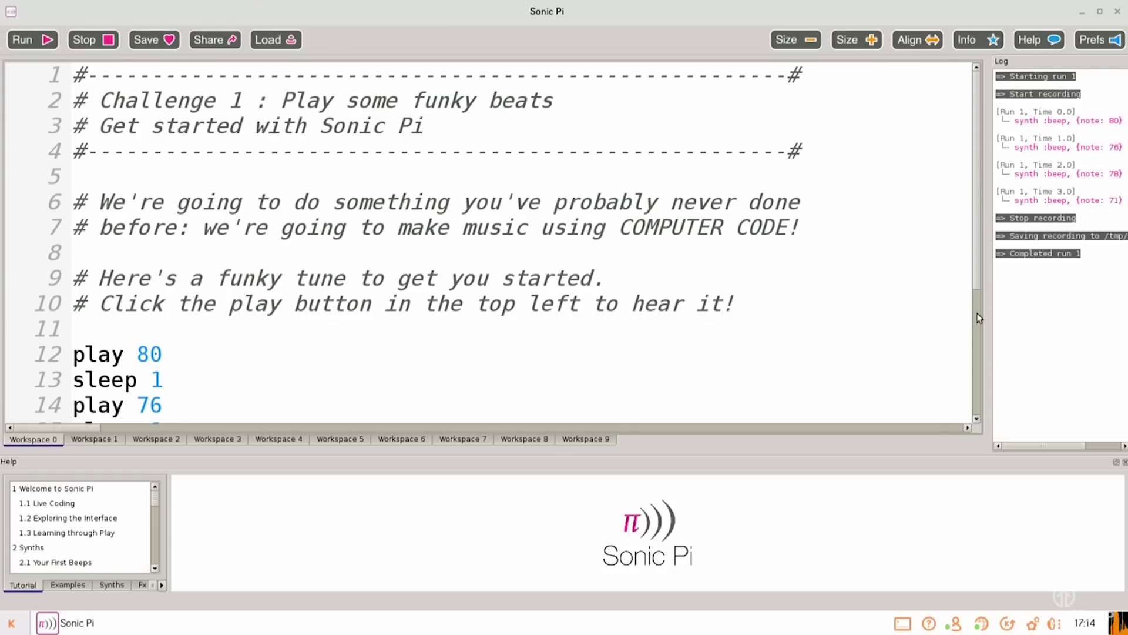
{"action": "scroll", "coordinate": [977, 315], "scroll_direction": "down", "scroll_amount": 3}
Append play 10, sleep 1, play 20 to the tune, run it again, and close Sonic Pi
{"action": "key", "text": "Return"}
{"action": "type", "text": "pl"}
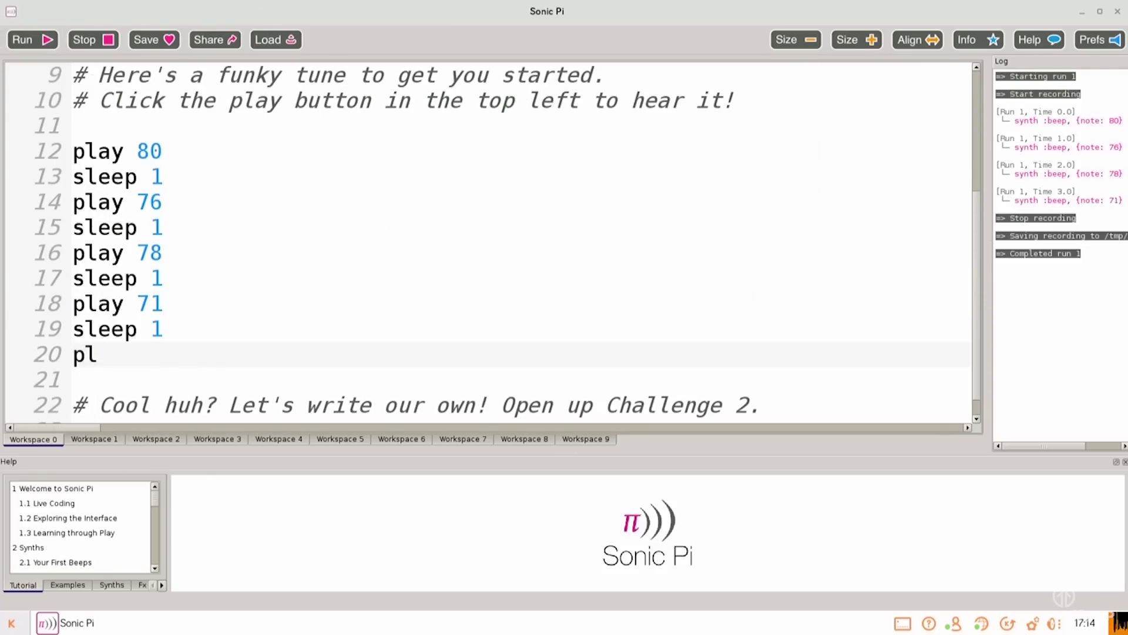
{"action": "type", "text": "ay 10"}
{"action": "key", "text": "Return"}
{"action": "type", "text": "sleep 1"}
{"action": "key", "text": "Return"}
{"action": "type", "text": "play 2-"}
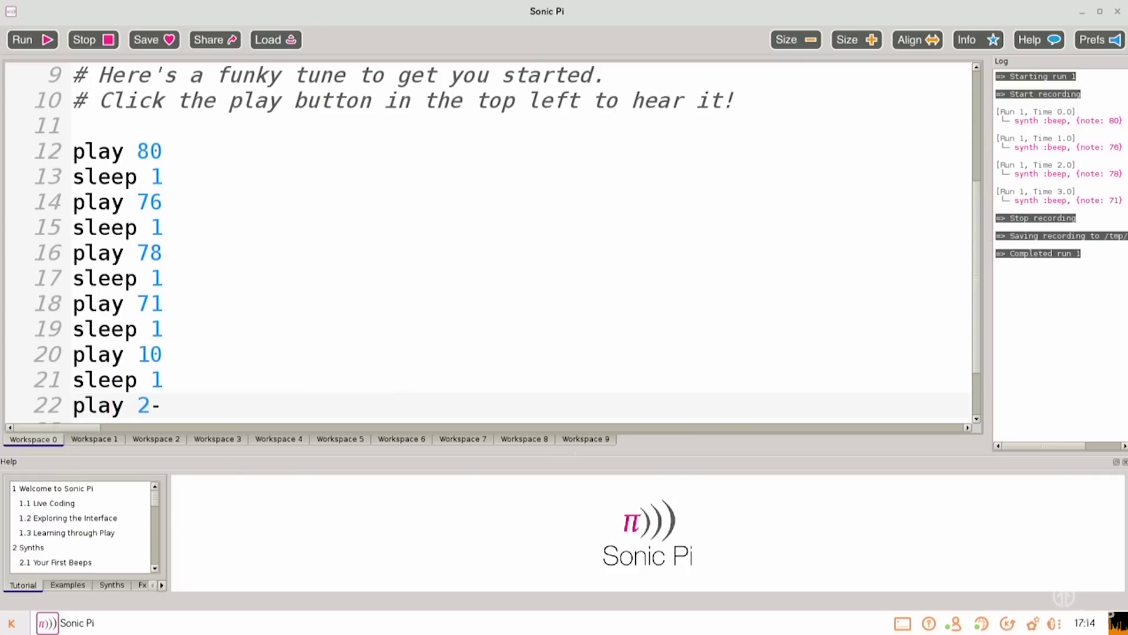
{"action": "key", "text": "BackSpace"}
{"action": "key", "text": "Return"}
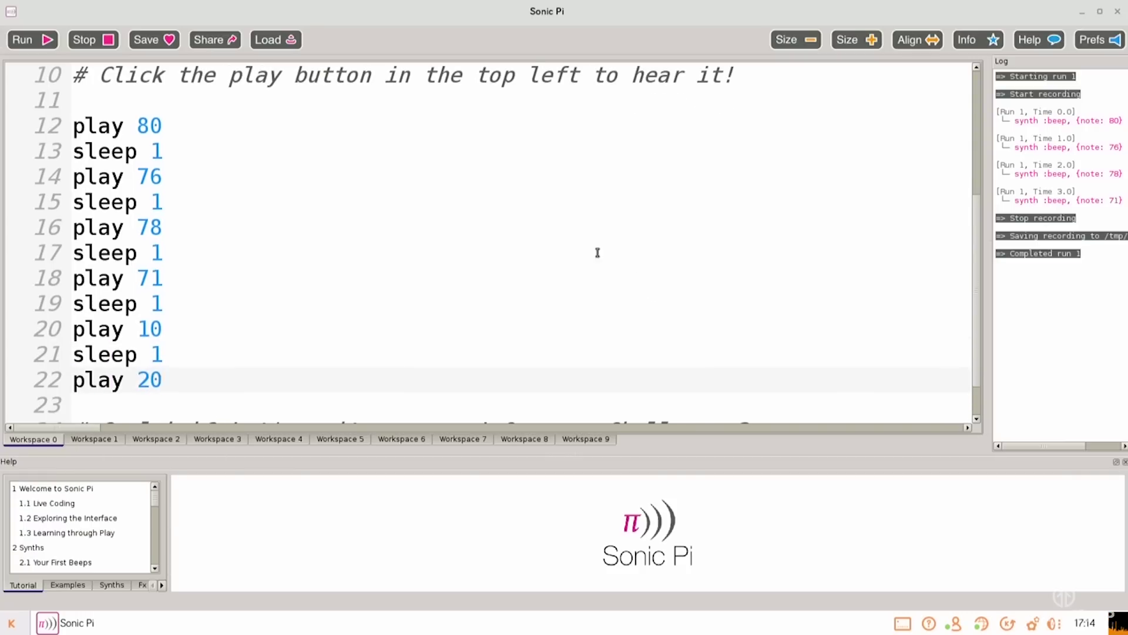
{"action": "left_click", "coordinate": [32, 40]}
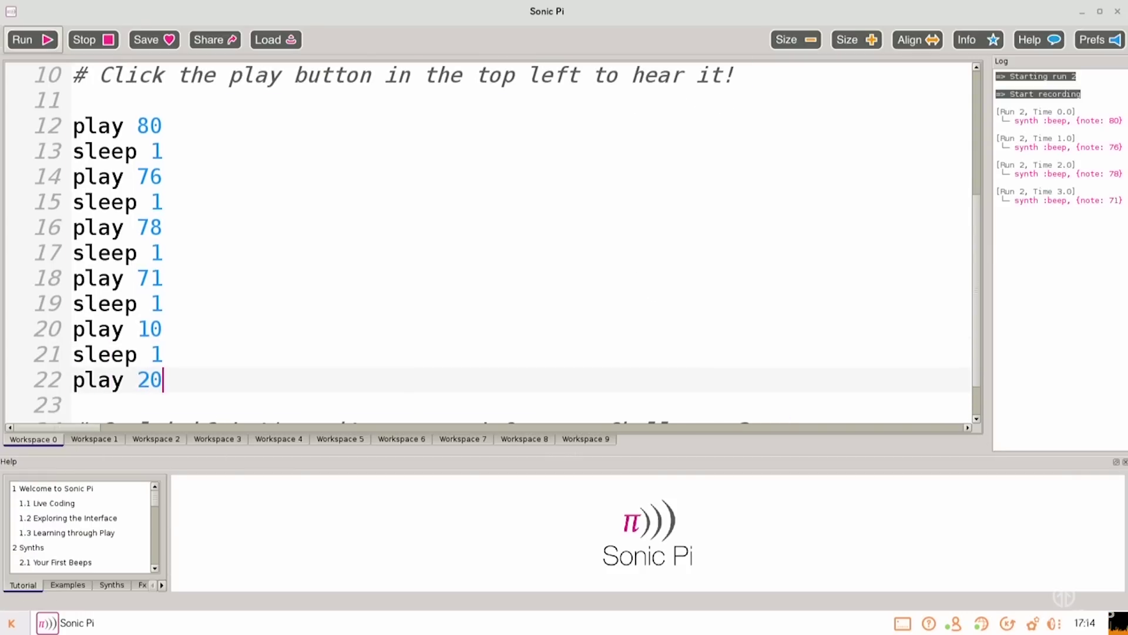
{"action": "left_click", "coordinate": [1117, 11]}
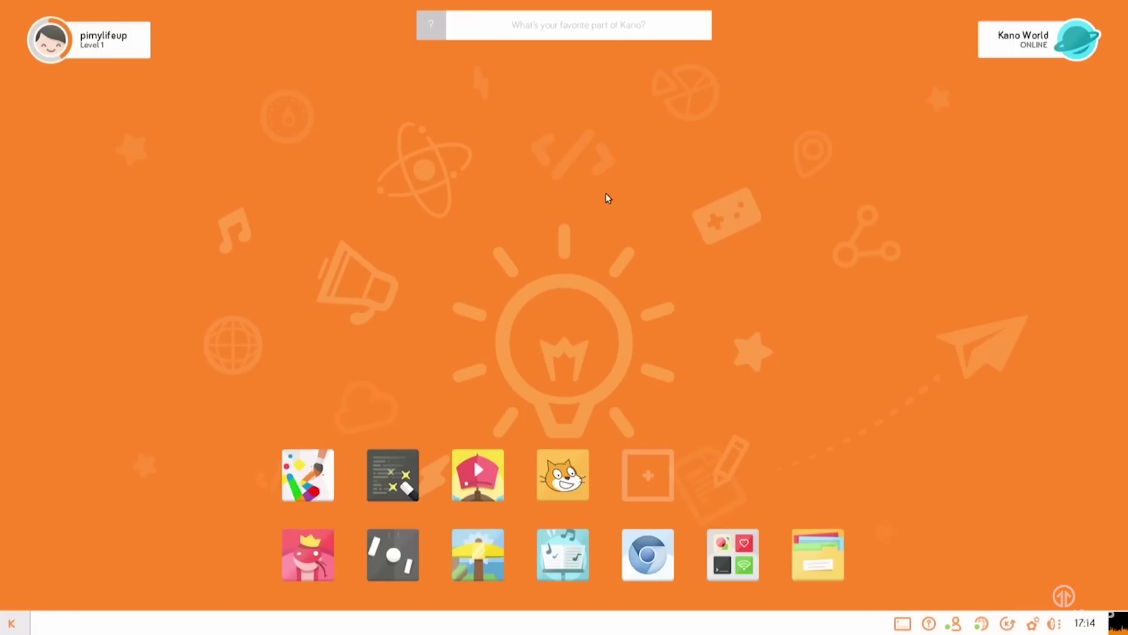